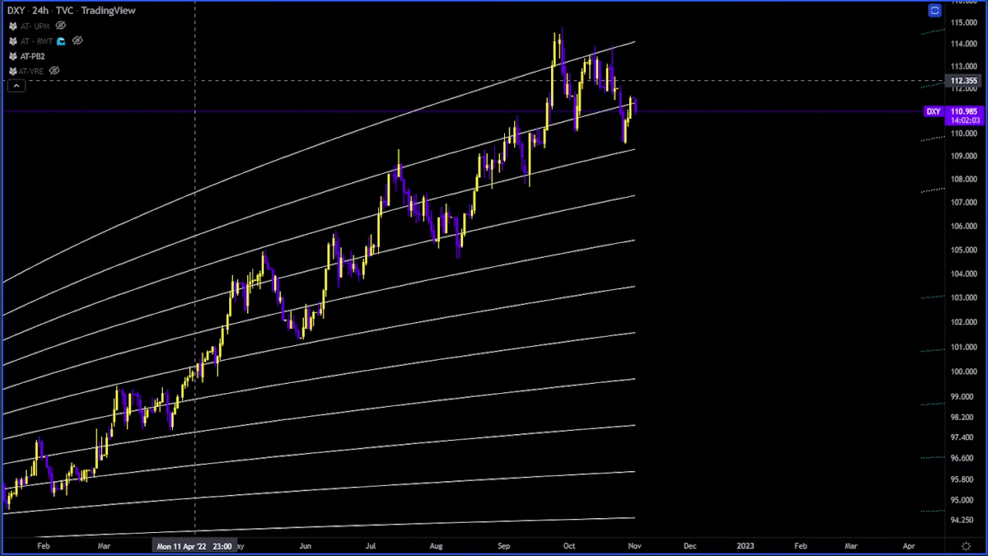
# Examine the DXY daily candles against the AT-PB2 curves, from their September 2021 origin to the latest price.
pyautogui.scroll(-2, 232, 92)
pyautogui.moveTo(316, 112); pyautogui.dragTo(449, 34)
pyautogui.scroll(-3, 410, 106)
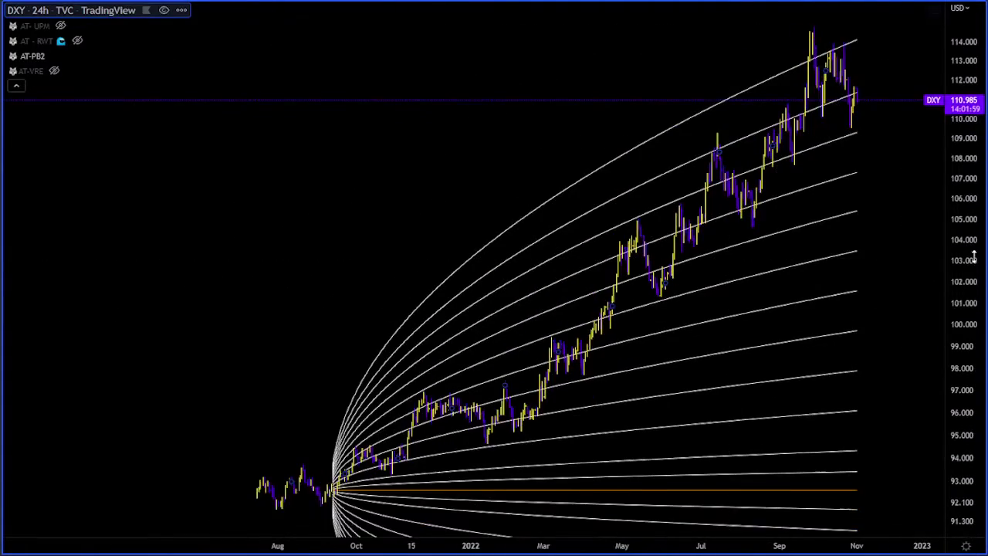
pyautogui.moveTo(973, 255); pyautogui.dragTo(967, 357)
pyautogui.moveTo(335, 209); pyautogui.dragTo(322, 41)
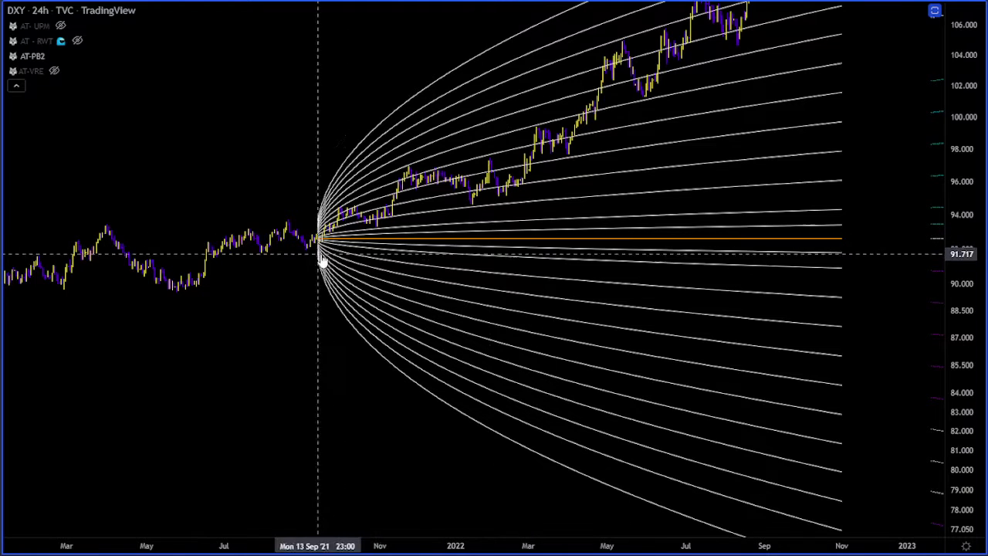
pyautogui.moveTo(737, 163); pyautogui.dragTo(409, 325)
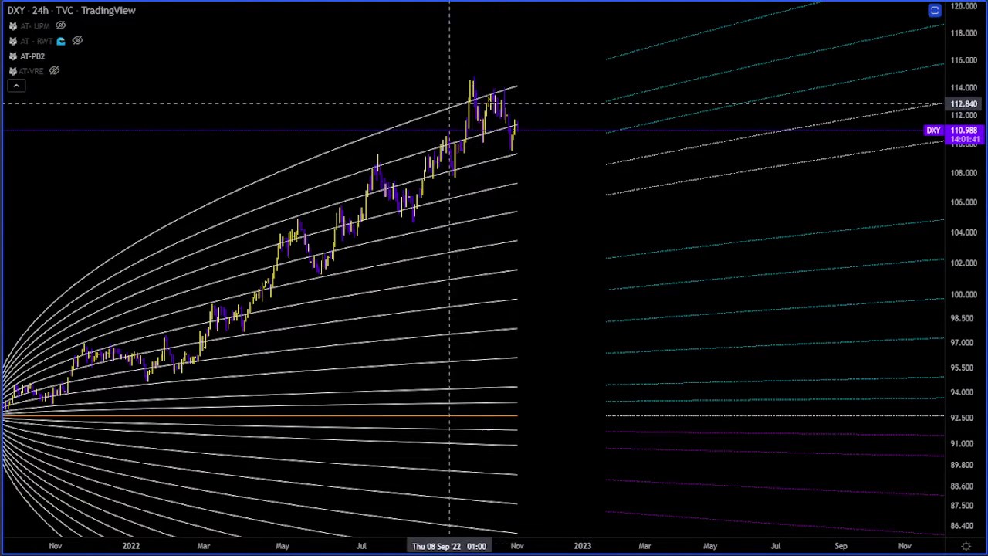
pyautogui.moveTo(317, 118); pyautogui.dragTo(378, 92)
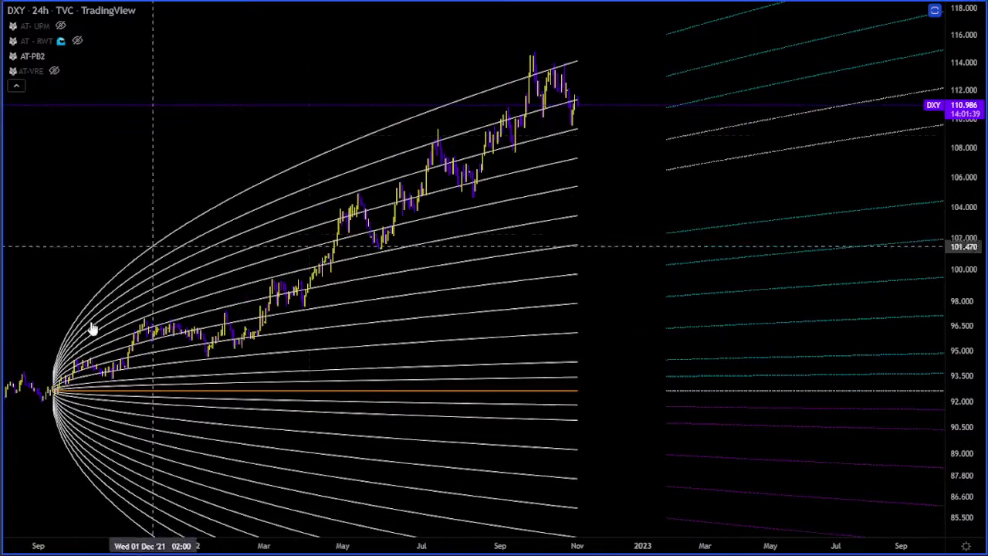
# Restore the AVR indicator panes below the DXY chart and examine them from 2021 to the latest candles.
pyautogui.doubleClick(354, 83)
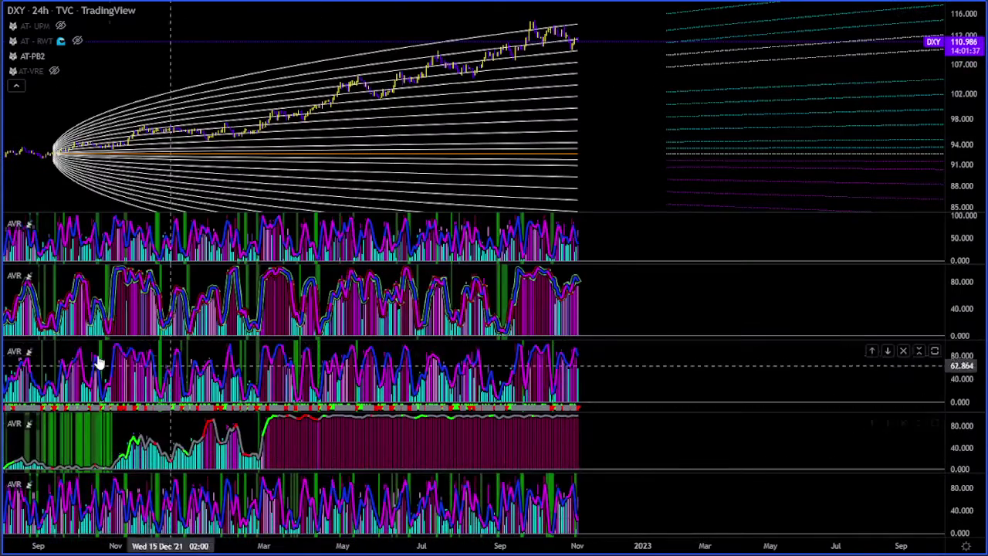
pyautogui.scroll(5, 457, 408)
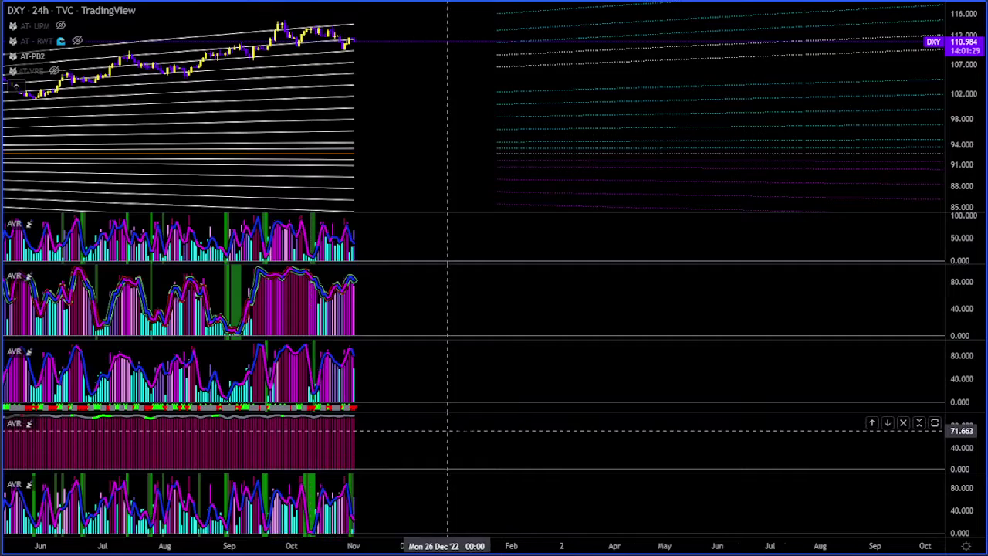
pyautogui.scroll(-3, 448, 430)
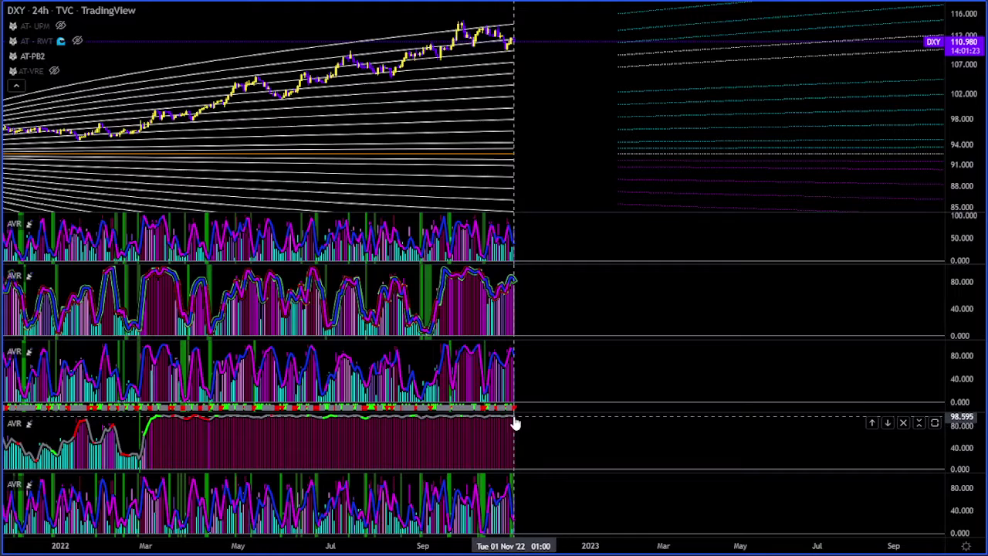
pyautogui.scroll(2, 464, 433)
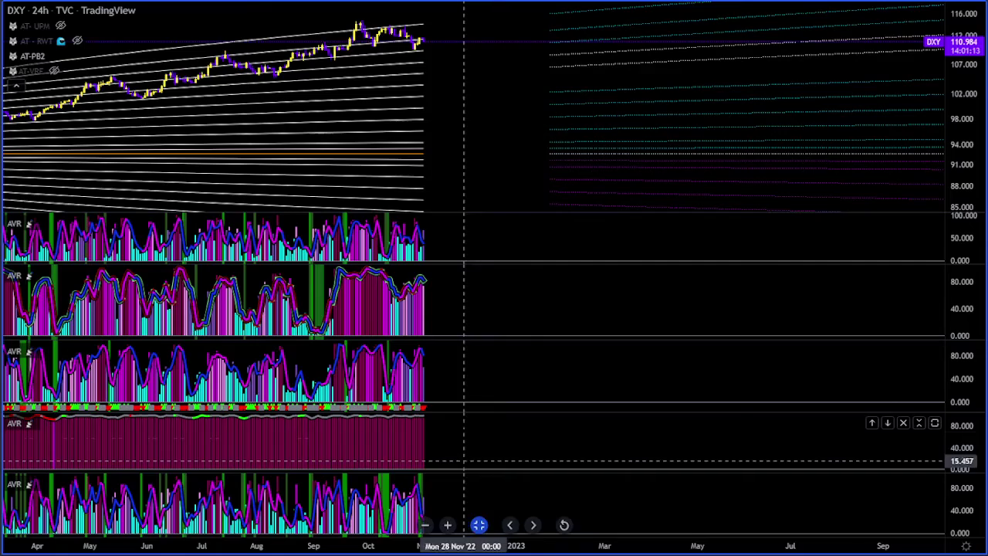
pyautogui.scroll(5, 425, 95)
pyautogui.scroll(-5, 435, 98)
pyautogui.moveTo(970, 152); pyautogui.dragTo(966, 16)
pyautogui.scroll(-4, 464, 128)
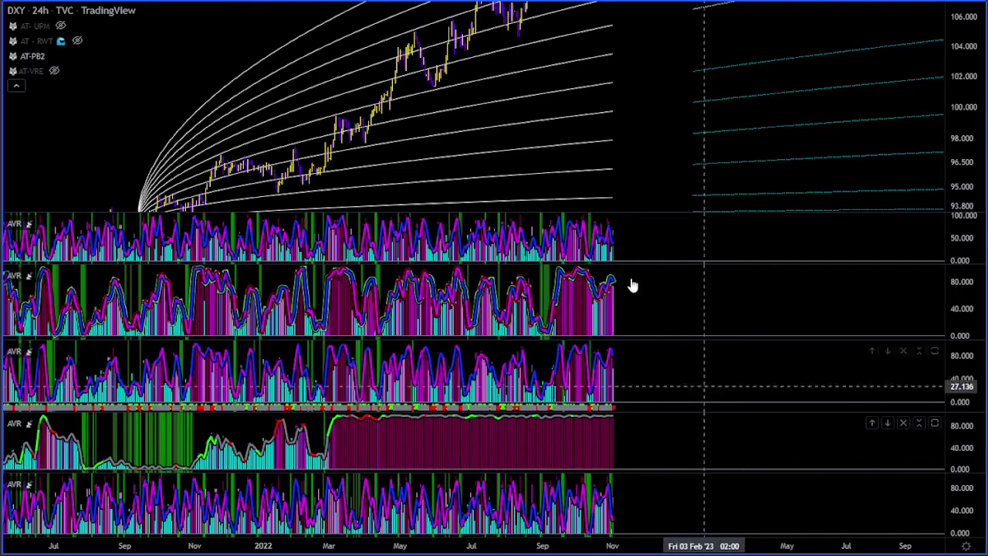
# Maximize the DXY price pane and compress its price scale to fit the AT-PB2 curves above and below price.
pyautogui.doubleClick(647, 101)
pyautogui.moveTo(964, 222); pyautogui.dragTo(971, 538)
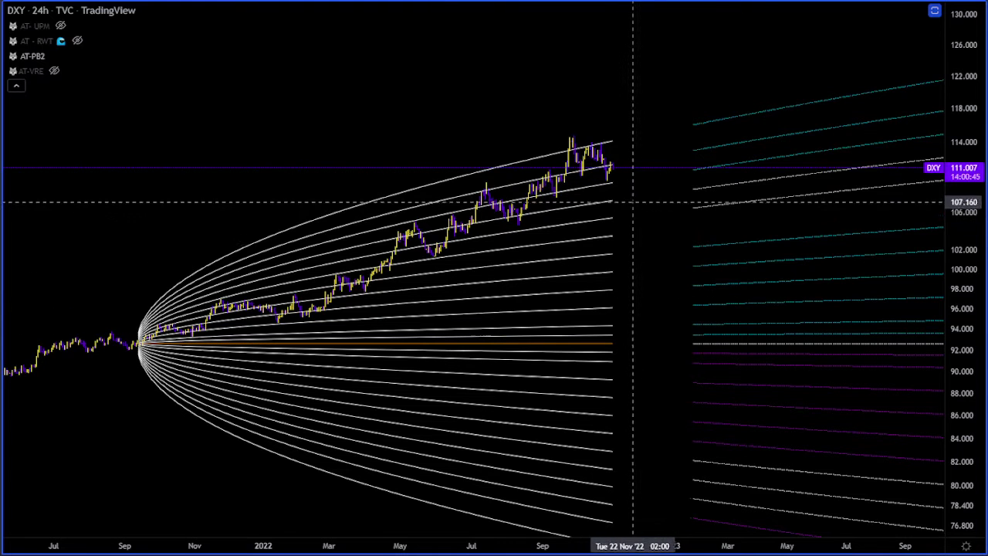
pyautogui.scroll(1, 502, 343)
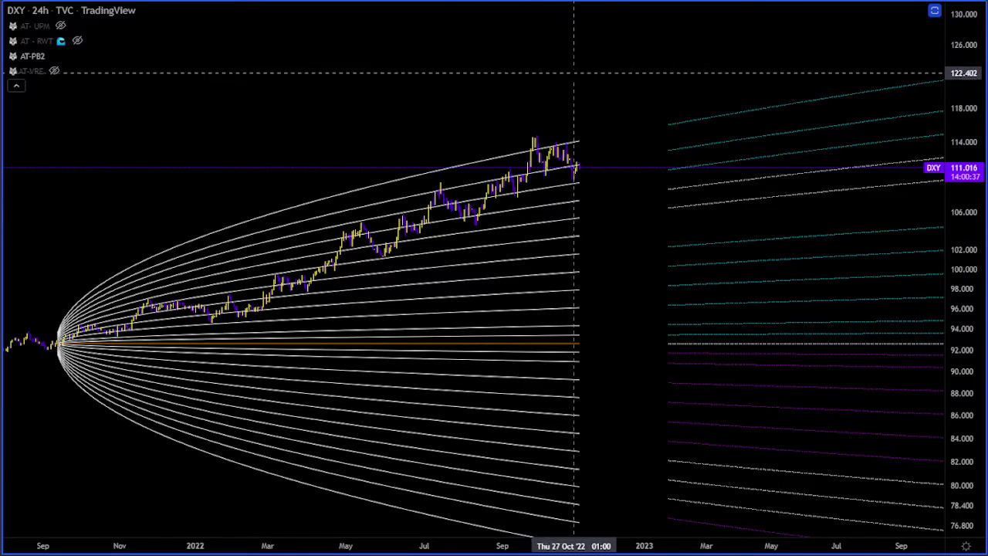
# Bring back the AVR panes and compare the oscillators with the recent DXY price action.
pyautogui.doubleClick(564, 82)
pyautogui.scroll(3, 581, 463)
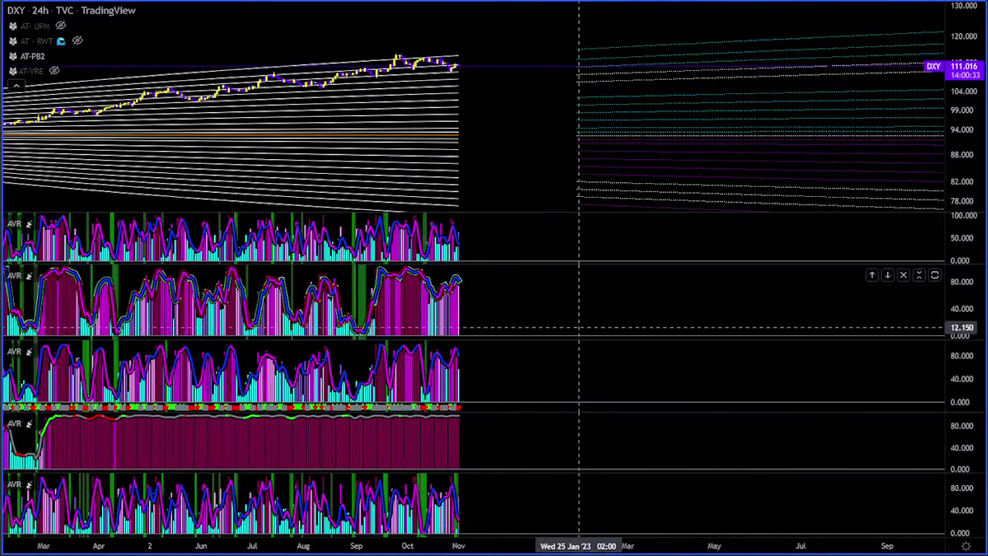
pyautogui.scroll(-3, 574, 327)
pyautogui.scroll(-1, 271, 355)
pyautogui.scroll(3, 602, 40)
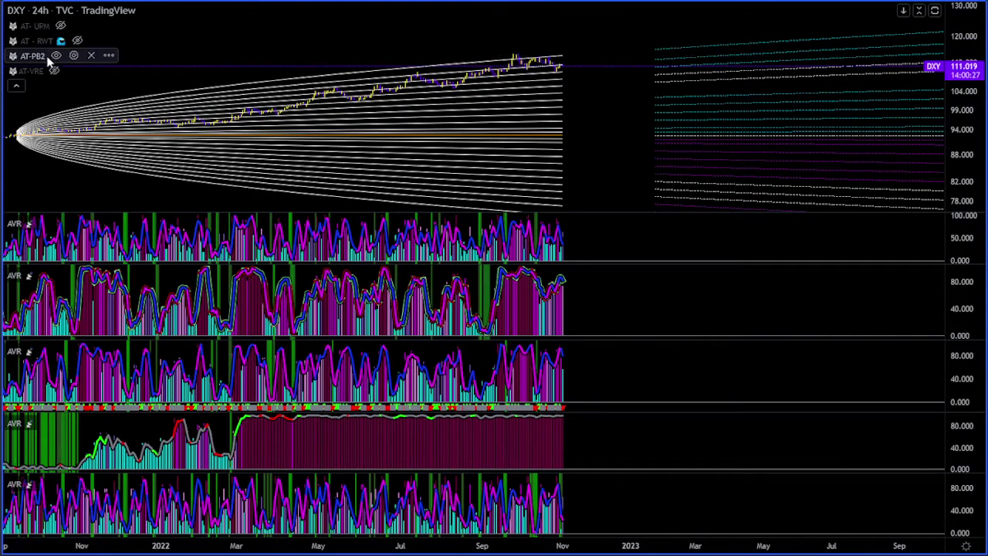
# Hide the AT-PB2 indicator on the DXY chart and maximize the price pane.
pyautogui.click(54, 56)
pyautogui.scroll(-3, 670, 116)
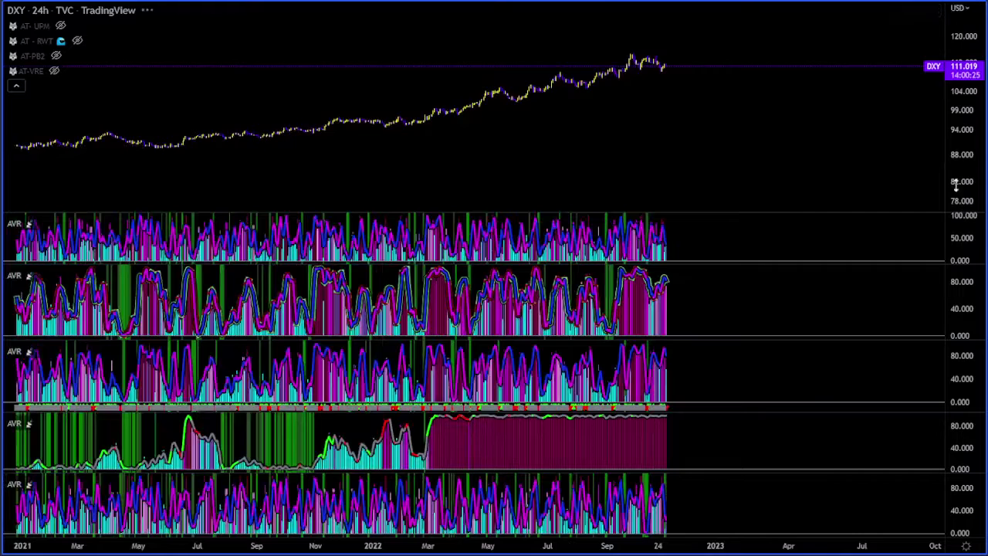
pyautogui.doubleClick(667, 102)
pyautogui.scroll(5, 646, 194)
pyautogui.moveTo(560, 49); pyautogui.dragTo(473, 364)
pyautogui.scroll(3, 478, 359)
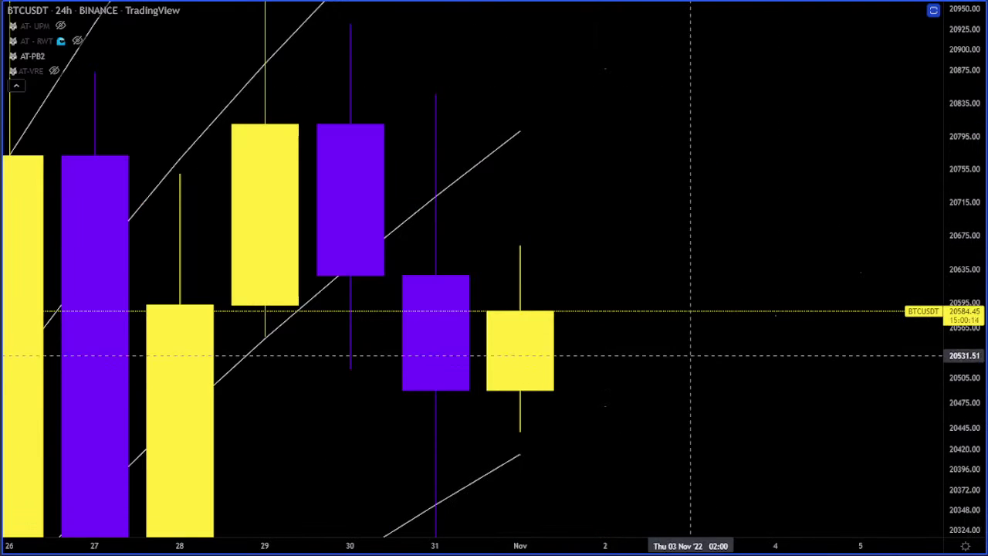
# Examine the BTCUSDT daily candles against the AT-PB2 curves starting on 22 October 2022.
pyautogui.scroll(-3, 775, 260)
pyautogui.moveTo(984, 150); pyautogui.dragTo(984, 439)
pyautogui.scroll(-5, 729, 322)
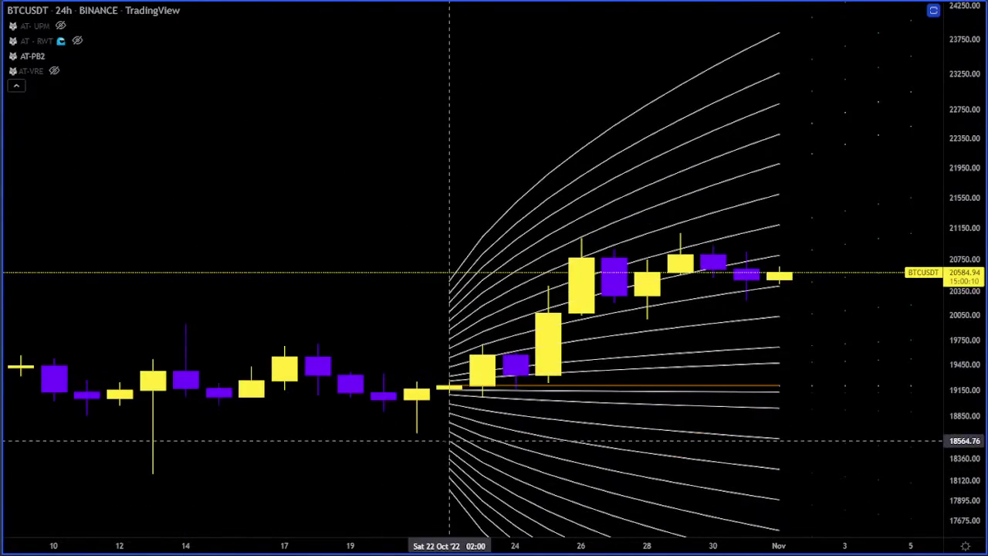
pyautogui.moveTo(393, 452); pyautogui.dragTo(239, 417)
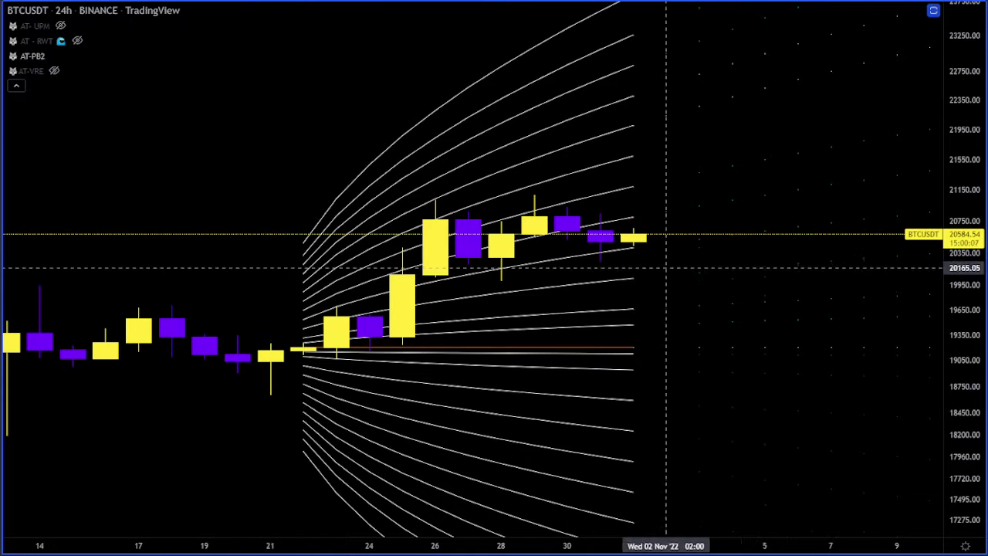
pyautogui.moveTo(982, 446); pyautogui.dragTo(974, 122)
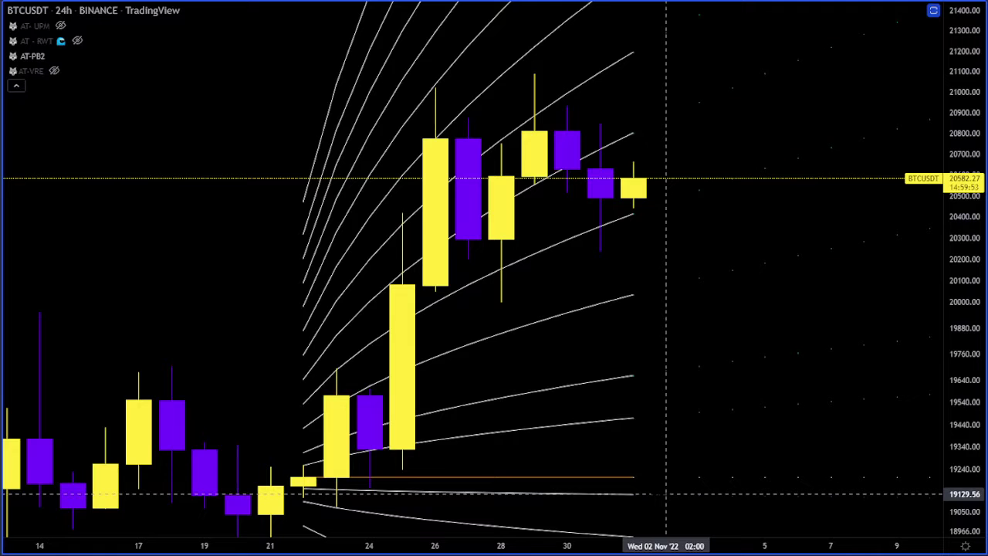
pyautogui.scroll(-2, 700, 188)
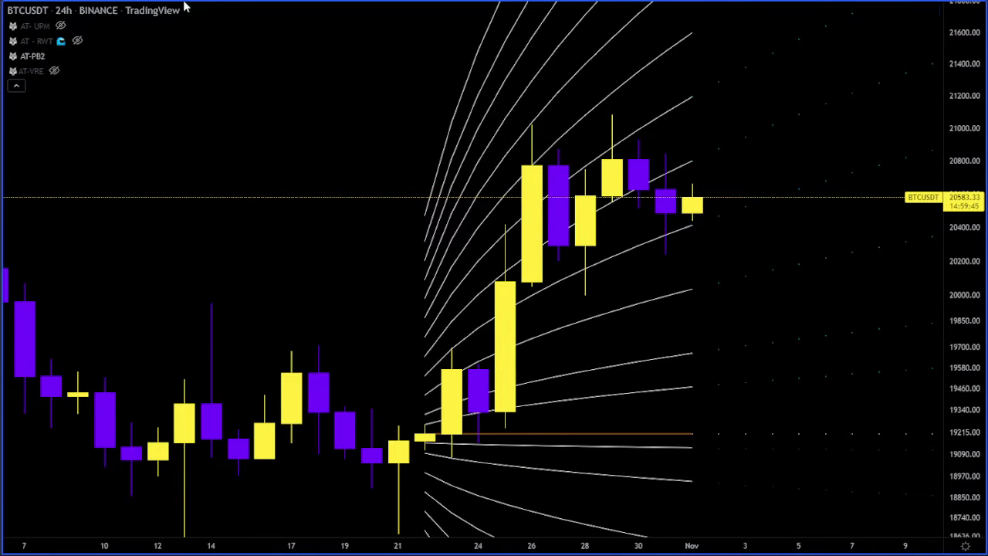
# Change the BTCUSDT chart to the 15-minute interval and show the AT-VRE indicator along with AT-PB2.
pyautogui.click(55, 56)
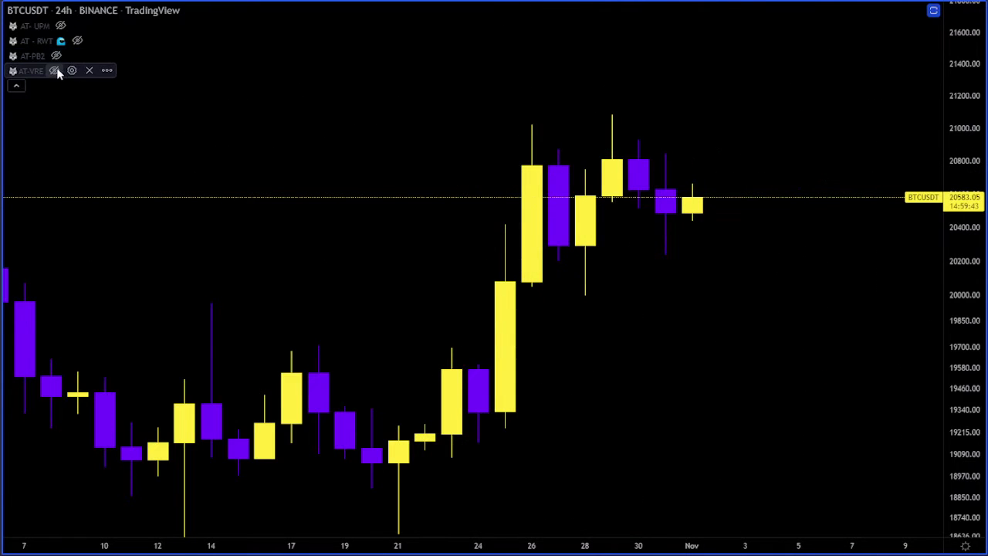
pyautogui.click(56, 57)
pyautogui.click(154, 1)
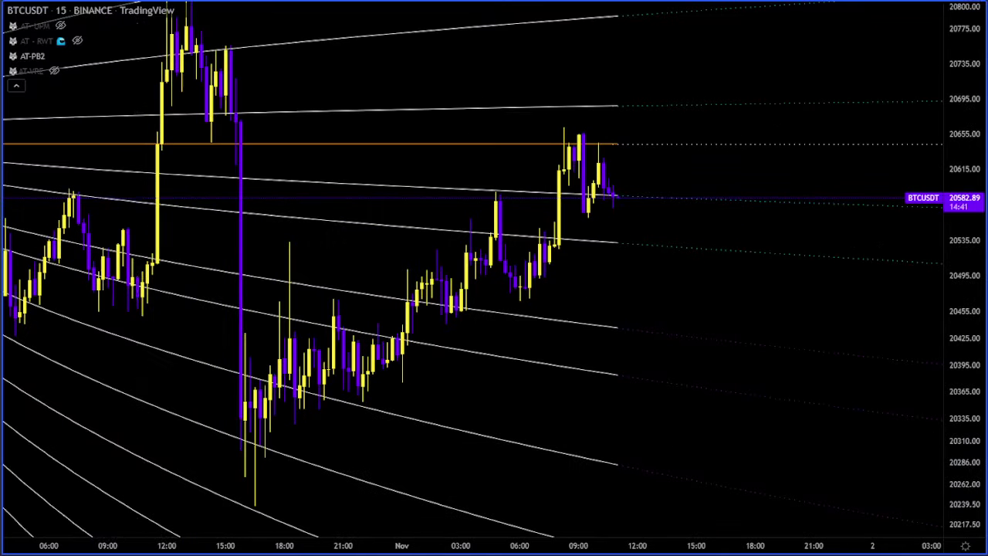
pyautogui.click(51, 70)
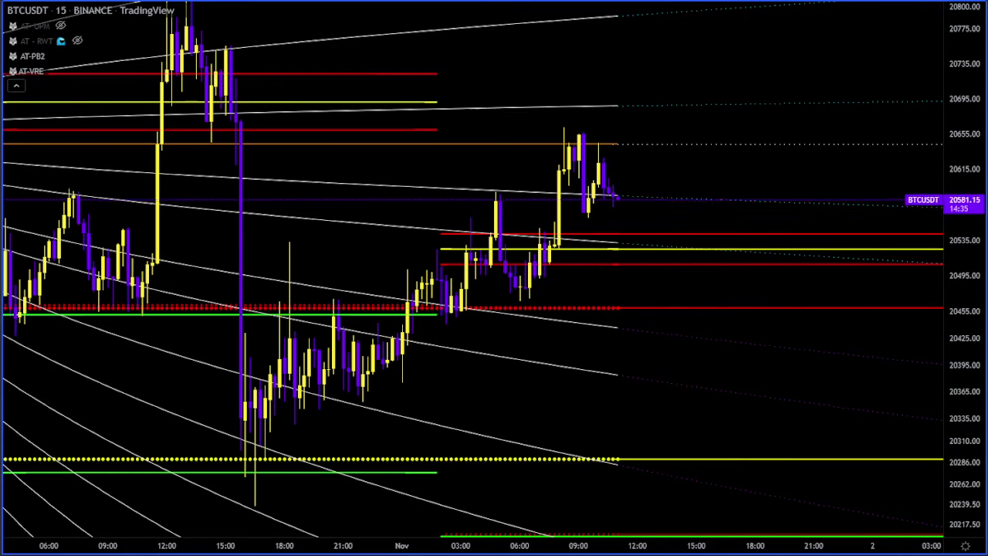
# Switch to the 15-minute DXY chart, reset its view and show the AT-VRE indicator.
pyautogui.click(618, 1)
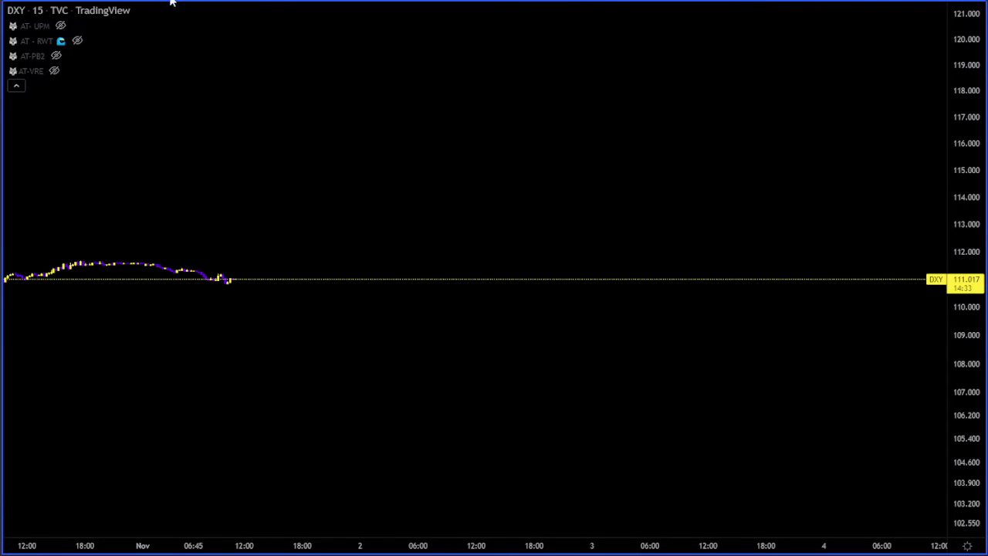
pyautogui.click(564, 509)
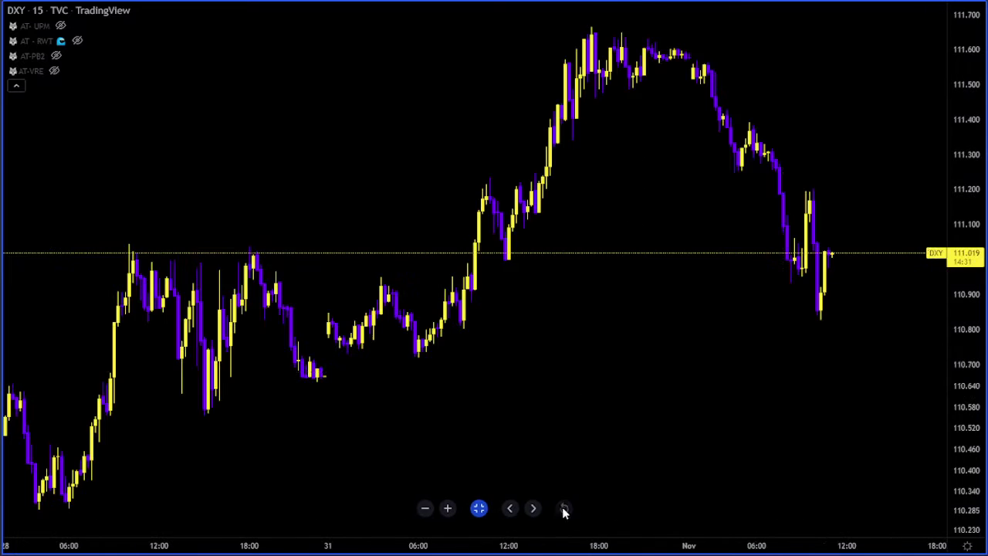
pyautogui.scroll(3, 695, 232)
pyautogui.click(54, 71)
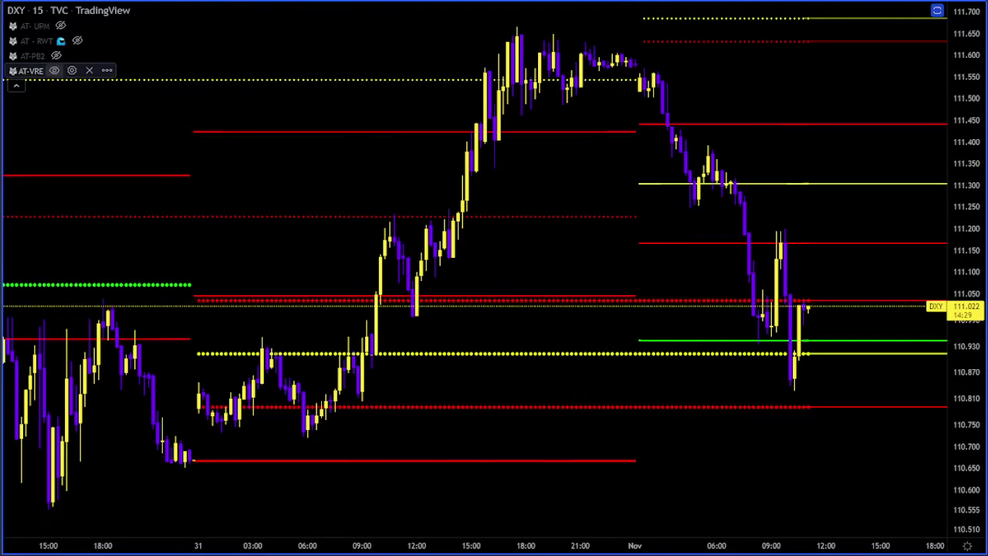
# Examine the 15-minute DXY candles against the AT-VRE levels above and below the current price.
pyautogui.scroll(2, 641, 373)
pyautogui.moveTo(971, 241); pyautogui.dragTo(968, 289)
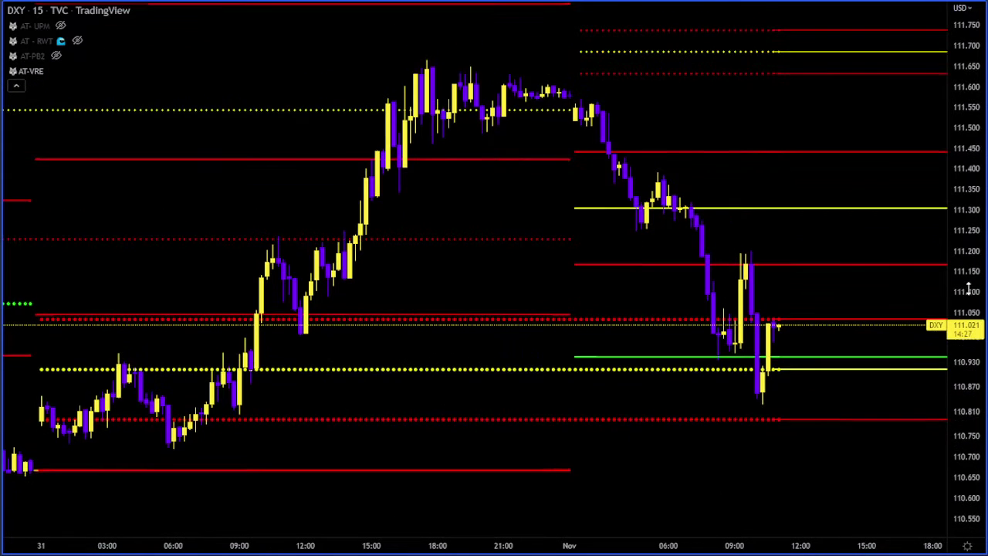
pyautogui.moveTo(774, 130); pyautogui.dragTo(624, 149)
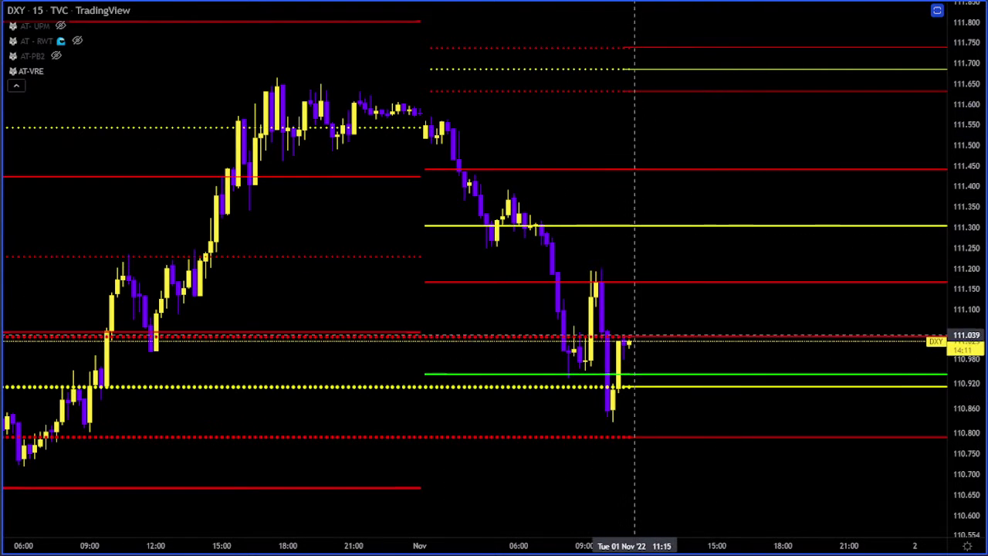
pyautogui.moveTo(701, 254); pyautogui.dragTo(494, 284)
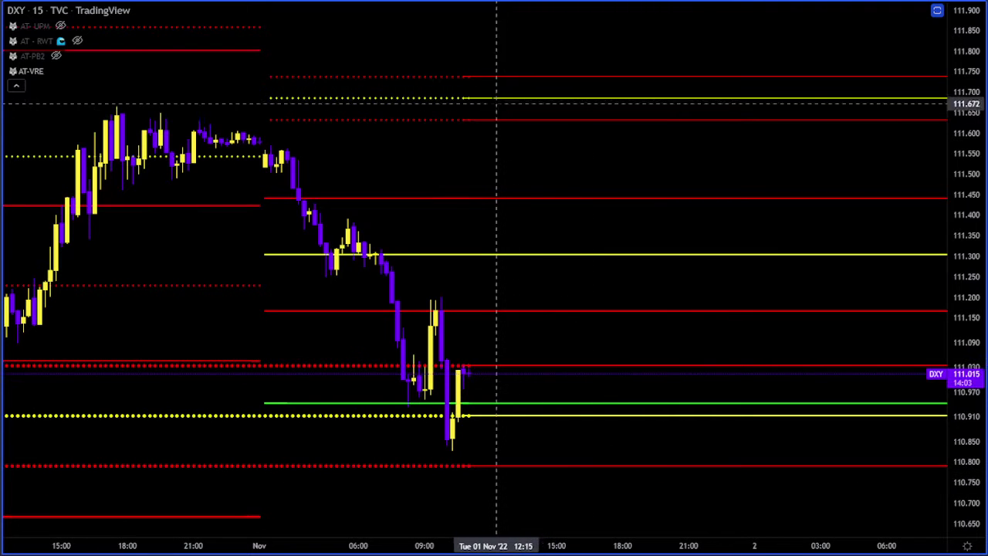
pyautogui.moveTo(490, 108); pyautogui.dragTo(385, 219)
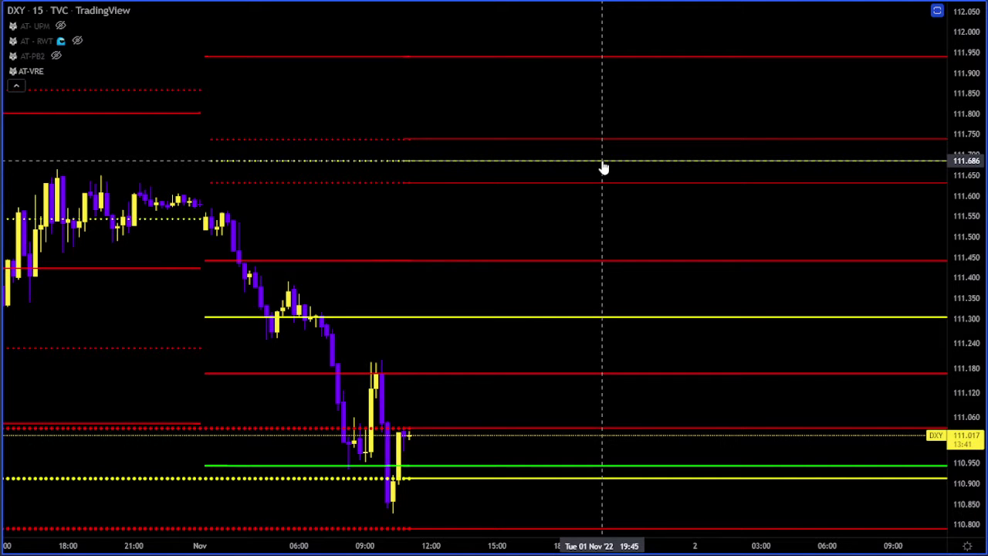
pyautogui.moveTo(487, 211); pyautogui.dragTo(532, 82)
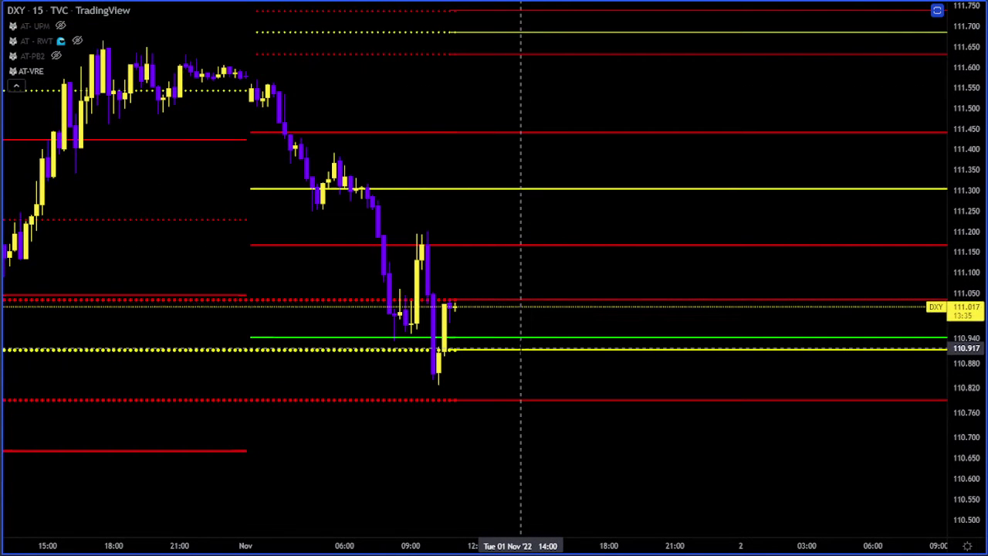
pyautogui.scroll(-2, 546, 442)
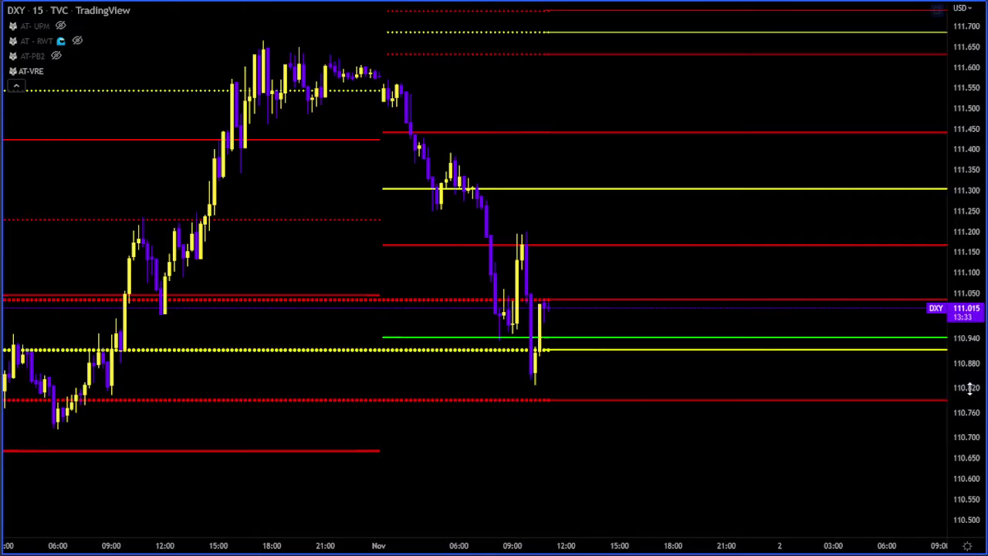
pyautogui.moveTo(968, 354); pyautogui.dragTo(965, 472)
pyautogui.moveTo(675, 374); pyautogui.dragTo(529, 456)
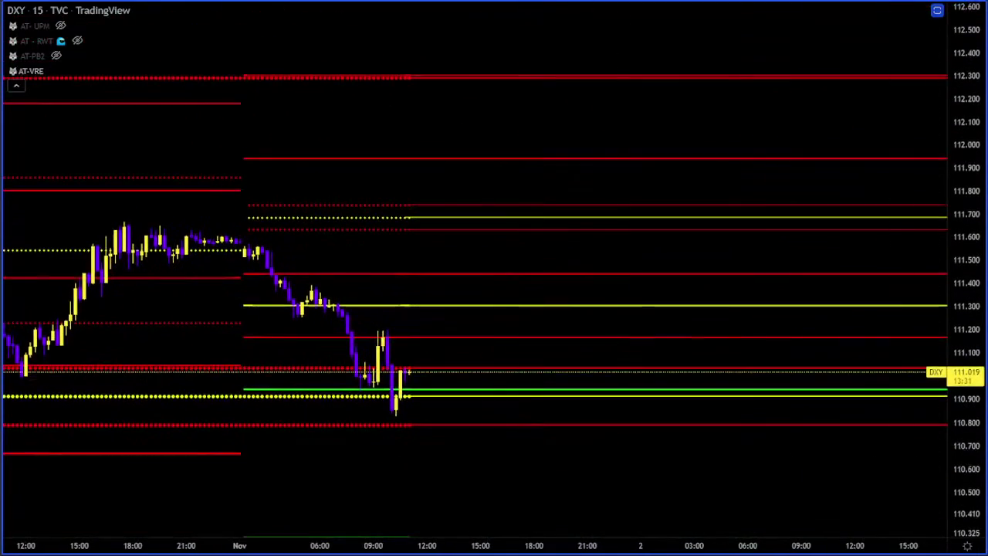
pyautogui.moveTo(965, 498); pyautogui.dragTo(965, 282)
pyautogui.moveTo(539, 222); pyautogui.dragTo(456, 194)
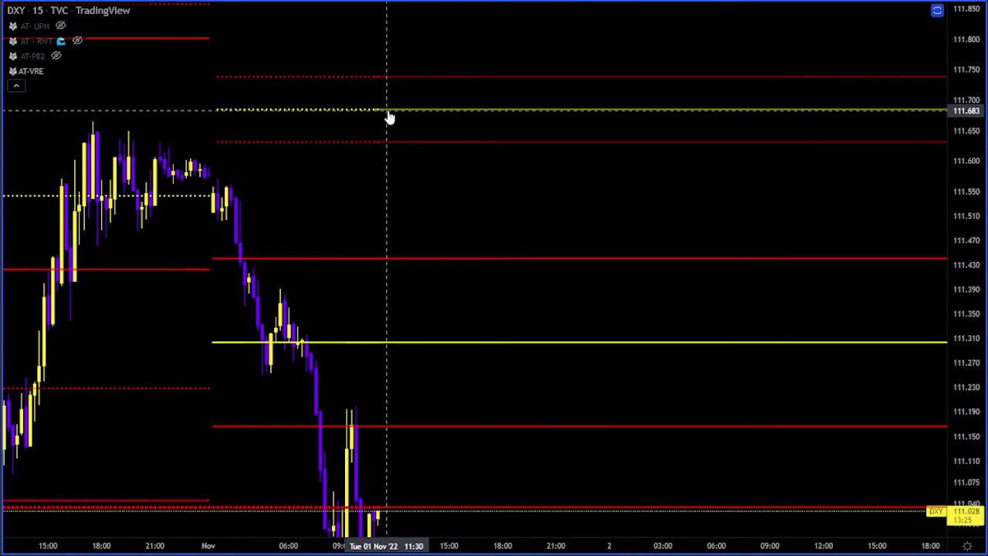
# Return to the 15-minute BTCUSDT chart and examine the AT-VRE levels and AT-PB2 curves around the latest price.
pyautogui.press('Tab')
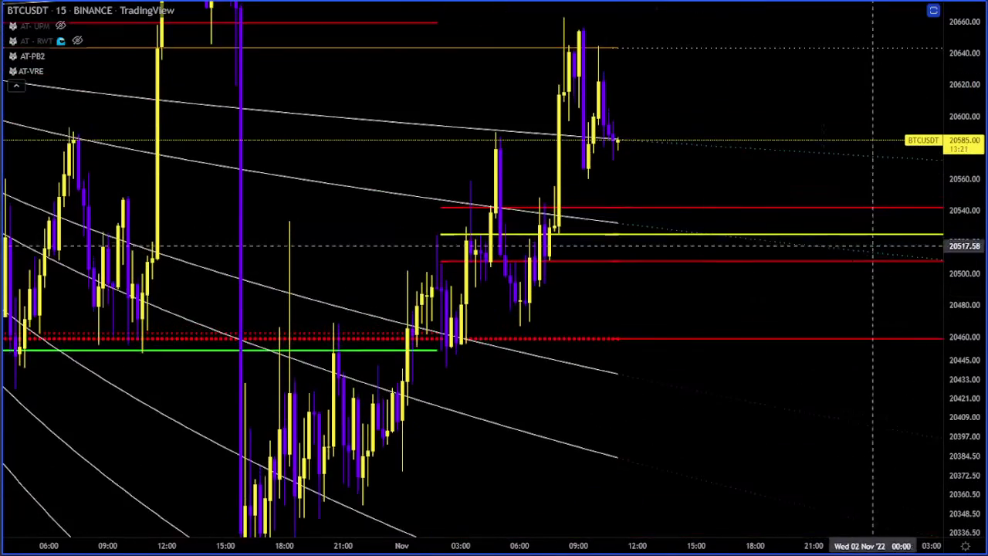
pyautogui.scroll(-3, 900, 417)
pyautogui.moveTo(777, 301); pyautogui.dragTo(580, 444)
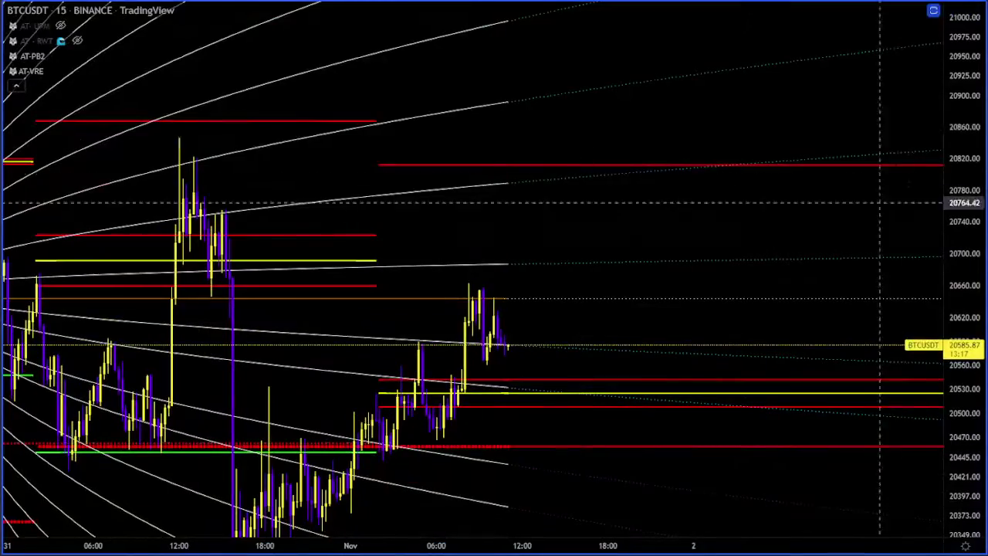
# Examine the AT-VRE levels and AT-PB2 curves below the latest price on the 15-minute BTCUSDT chart.
pyautogui.moveTo(975, 86); pyautogui.dragTo(952, 198)
pyautogui.scroll(-3, 812, 311)
pyautogui.moveTo(663, 192); pyautogui.dragTo(509, 2)
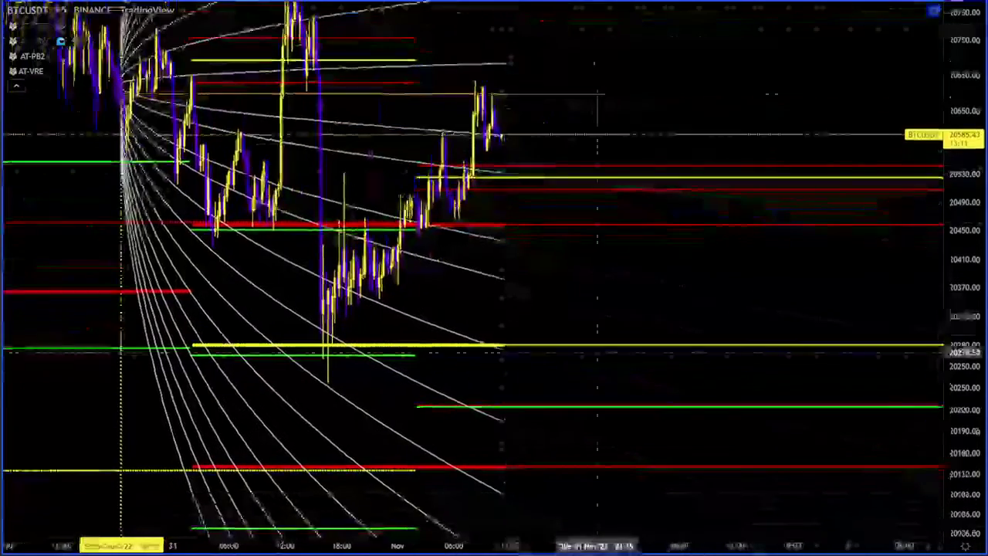
pyautogui.moveTo(607, 251); pyautogui.dragTo(520, 207)
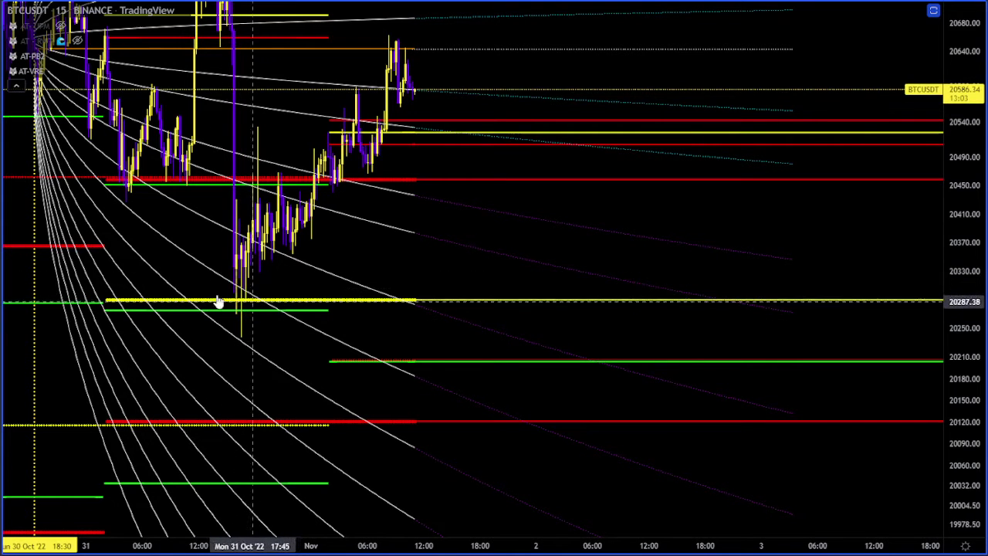
pyautogui.moveTo(421, 224); pyautogui.dragTo(424, 174)
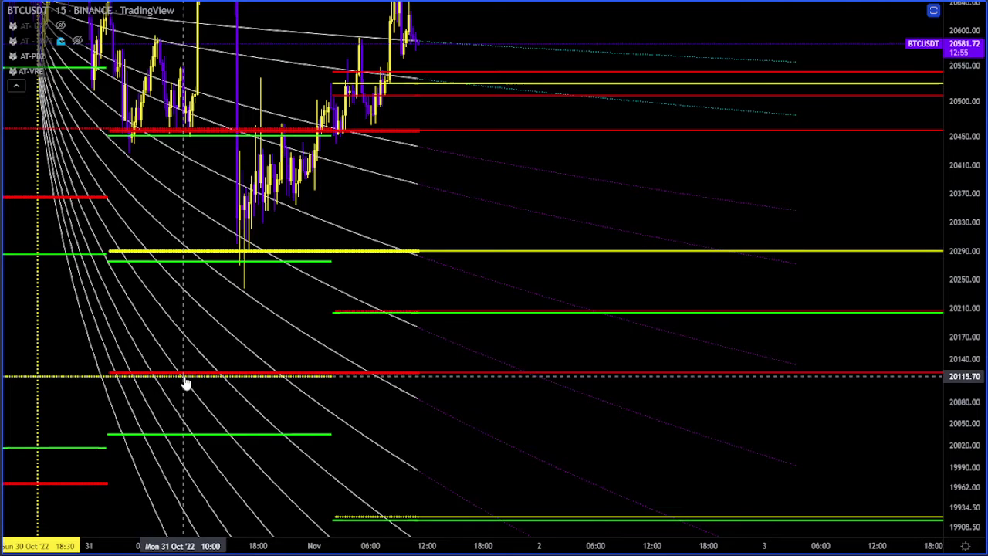
pyautogui.scroll(-2, 849, 382)
pyautogui.moveTo(965, 325); pyautogui.dragTo(966, 432)
pyautogui.scroll(2, 649, 338)
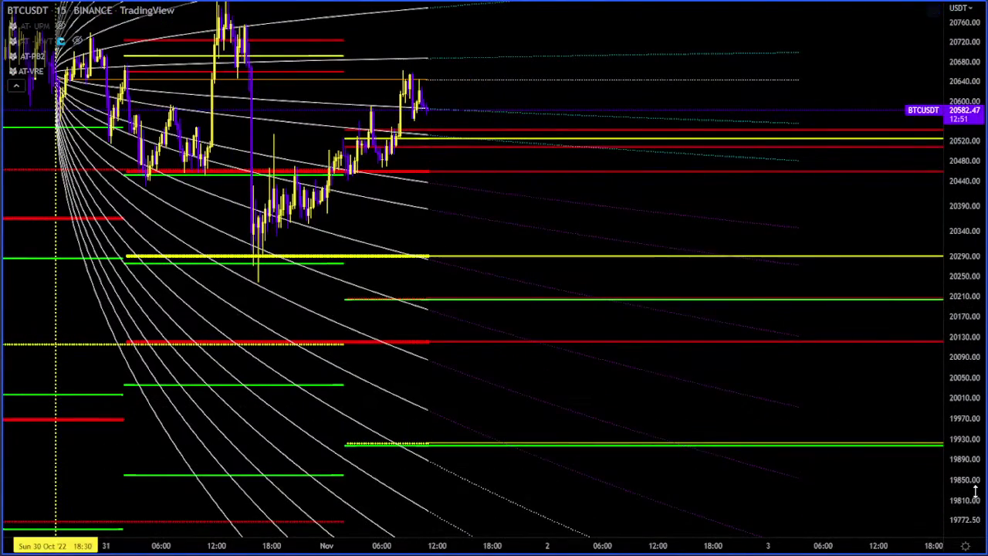
pyautogui.moveTo(974, 493); pyautogui.dragTo(917, 452)
pyautogui.moveTo(577, 408); pyautogui.dragTo(540, 311)
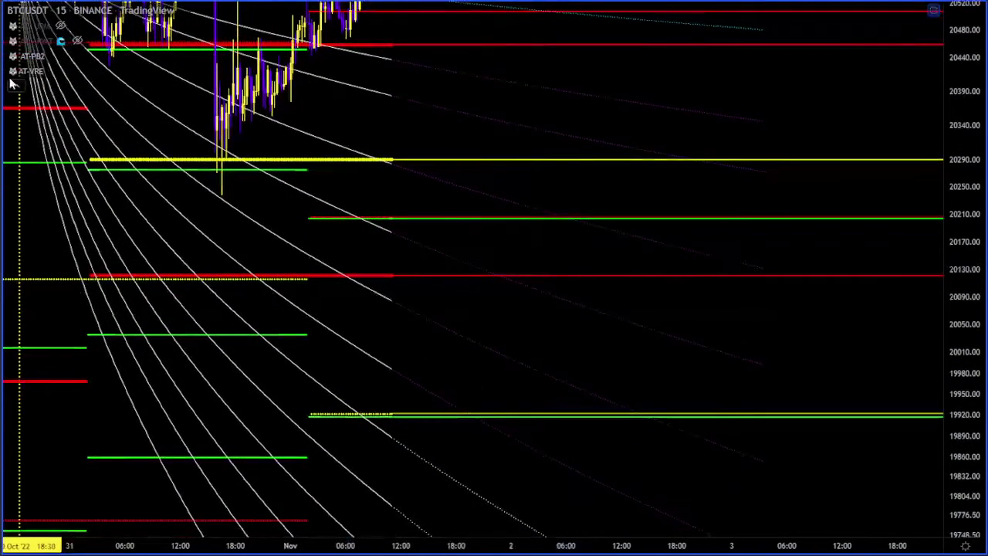
pyautogui.scroll(-1, 412, 38)
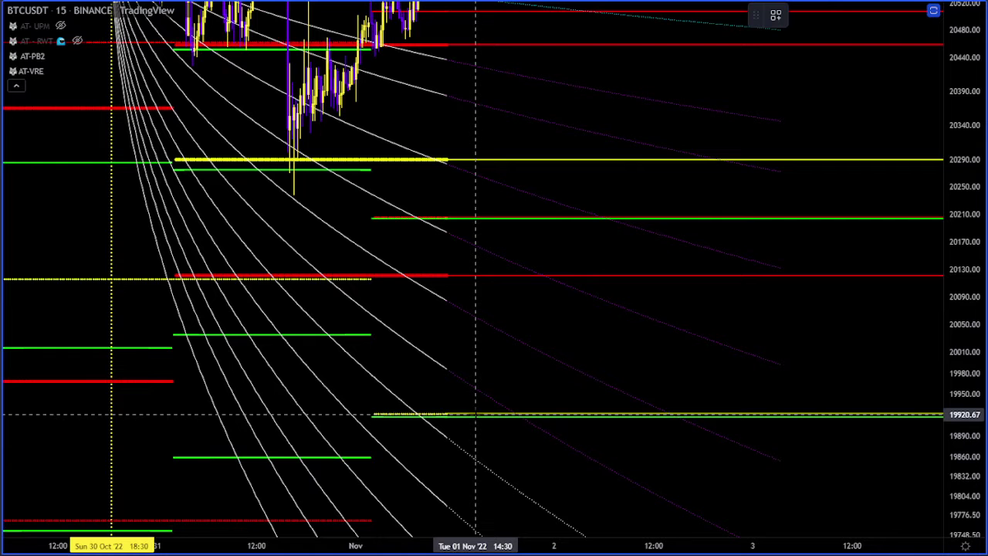
# Try a price range upward from the AT-VRE level at about 20,203 on BTCUSDT and delete it.
pyautogui.moveTo(968, 138); pyautogui.dragTo(972, 271)
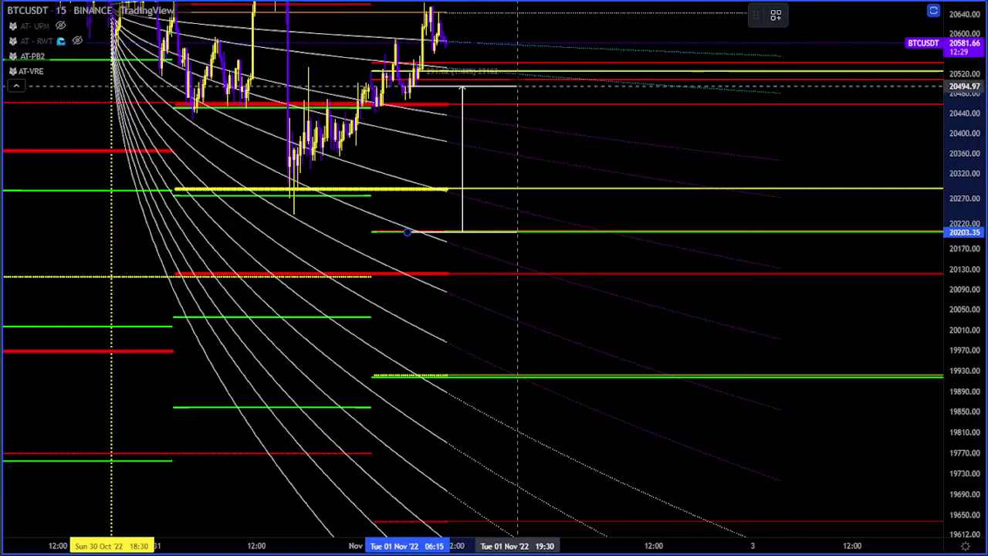
pyautogui.click(485, 169)
pyautogui.press('Delete')
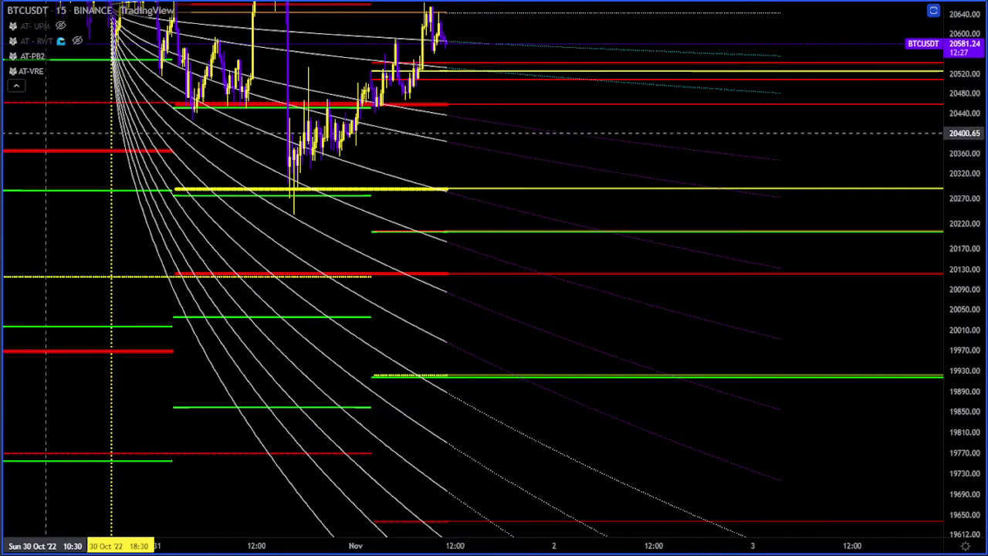
# Mark a price range on BTCUSDT from about 20,582 down to the AT-VRE level at about 19,921.
pyautogui.keyDown('shift'); pyautogui.click(458, 42); pyautogui.keyUp('shift')
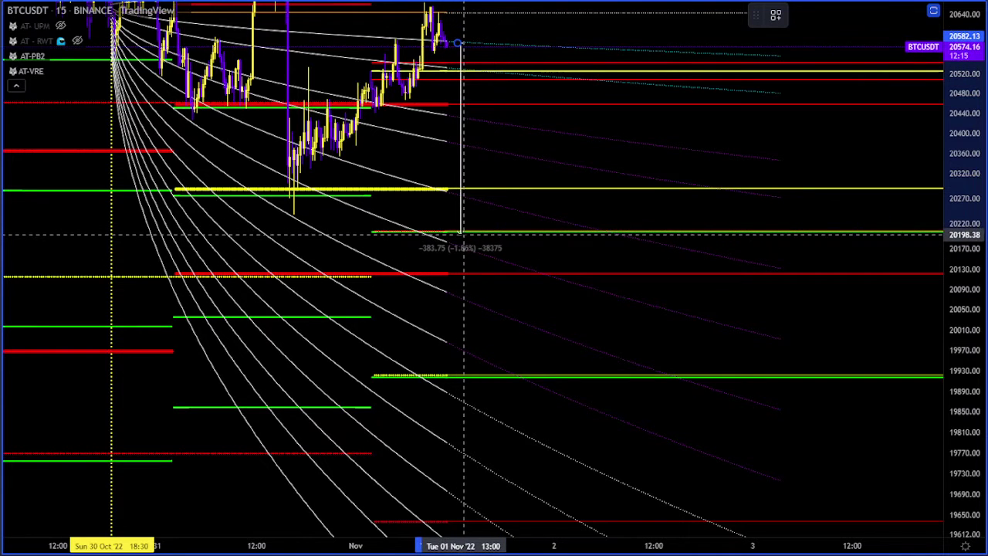
pyautogui.click(457, 376)
pyautogui.scroll(1, 479, 112)
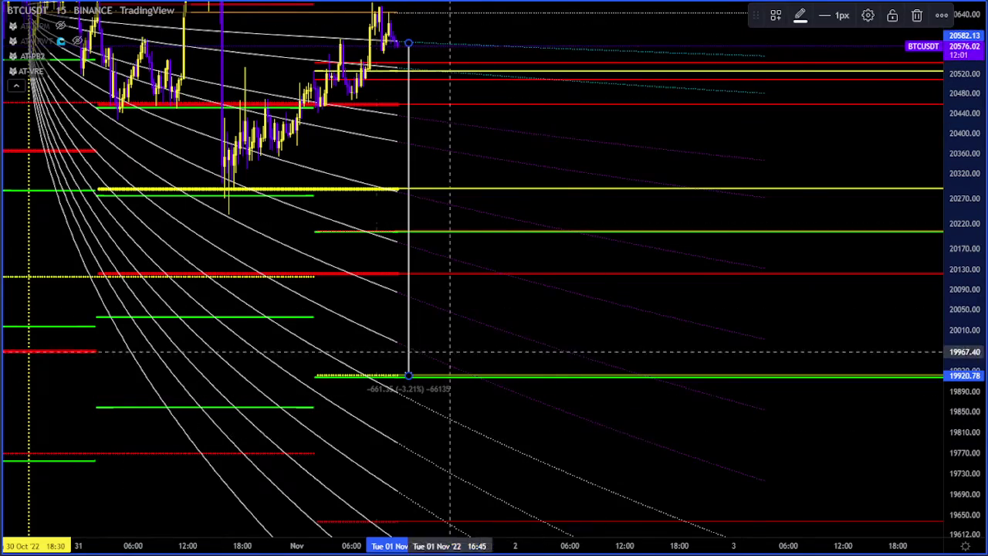
pyautogui.scroll(-3, 377, 346)
pyautogui.moveTo(958, 209); pyautogui.dragTo(962, 411)
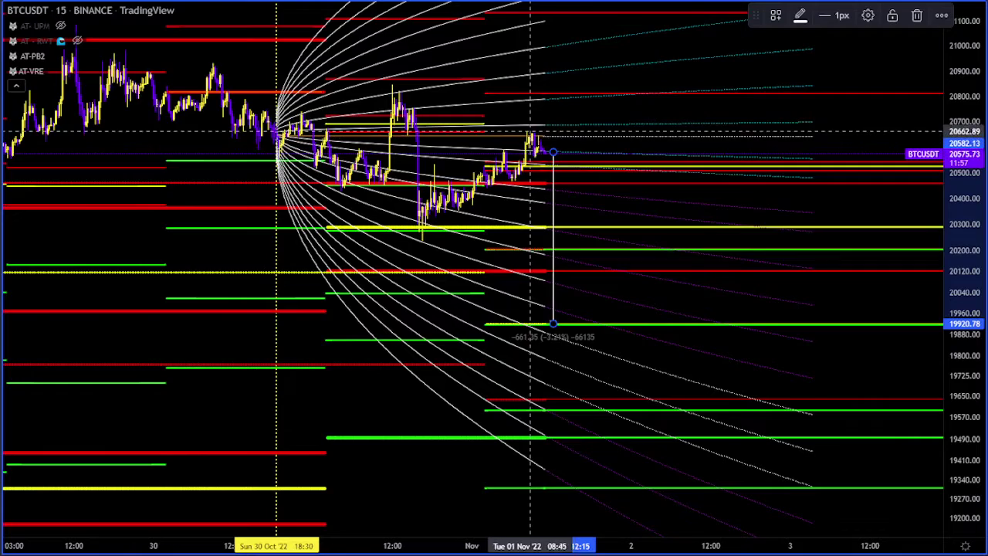
pyautogui.scroll(2, 599, 311)
pyautogui.moveTo(957, 227); pyautogui.dragTo(956, 33)
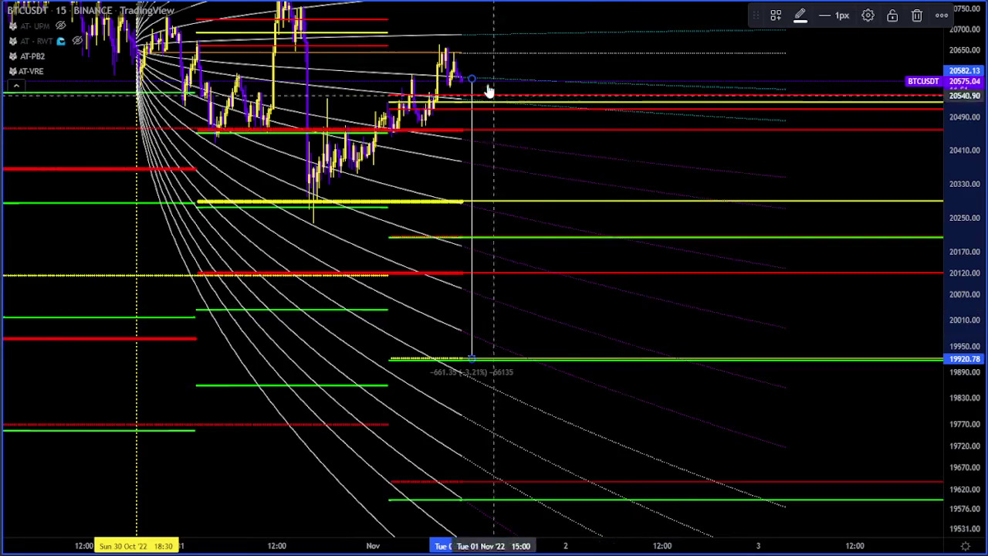
pyautogui.scroll(1, 555, 232)
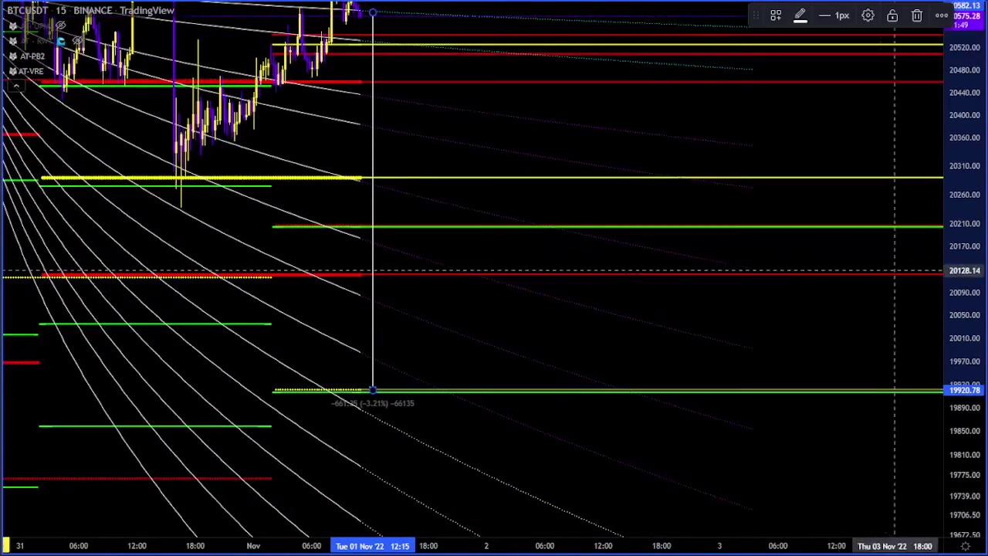
# Switch to the 15-minute DXY chart and examine the latest candles against the surrounding AT-VRE levels.
pyautogui.scroll(3, 895, 270)
pyautogui.moveTo(315, 112)
pyautogui.mouseDown()
pyautogui.moveTo(514, 291)
pyautogui.moveTo(505, 202)
pyautogui.mouseUp()
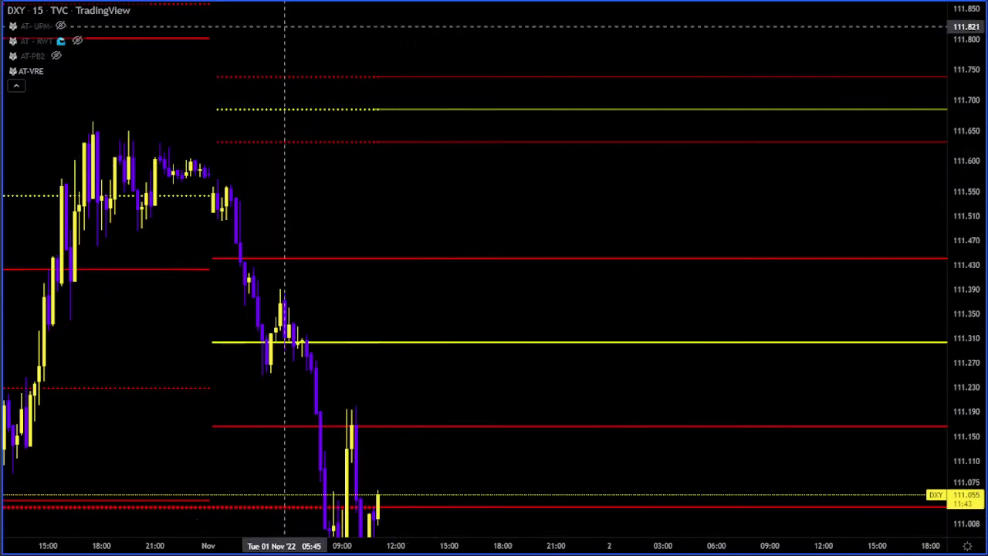
pyautogui.scroll(-3, 508, 275)
pyautogui.moveTo(978, 354); pyautogui.dragTo(978, 371)
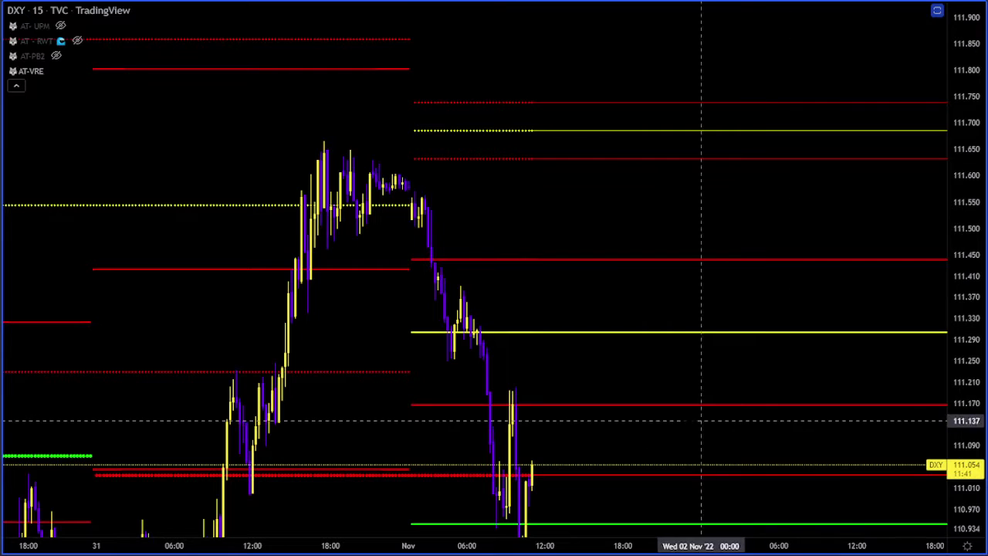
pyautogui.moveTo(591, 315); pyautogui.dragTo(580, 257)
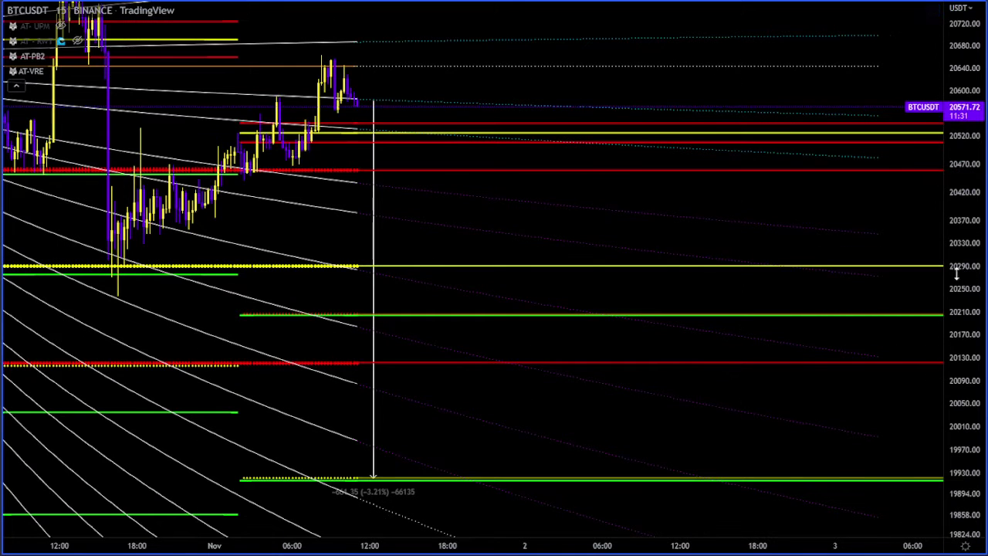
# Return to the 15-minute BTCUSDT chart and examine the AT-VRE levels between the latest price and the marked target.
pyautogui.moveTo(955, 279); pyautogui.dragTo(954, 213)
pyautogui.moveTo(540, 207); pyautogui.dragTo(561, 248)
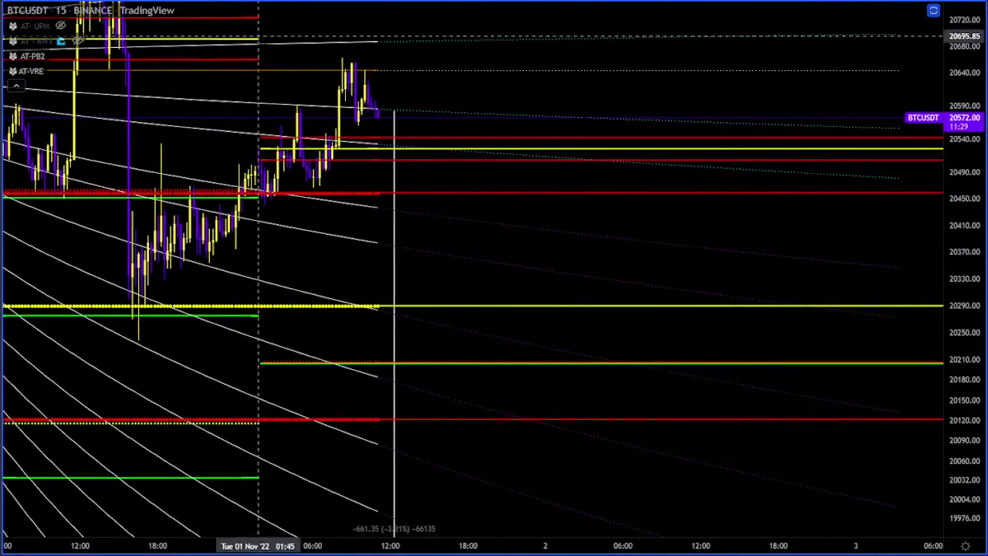
pyautogui.moveTo(966, 190); pyautogui.dragTo(967, 245)
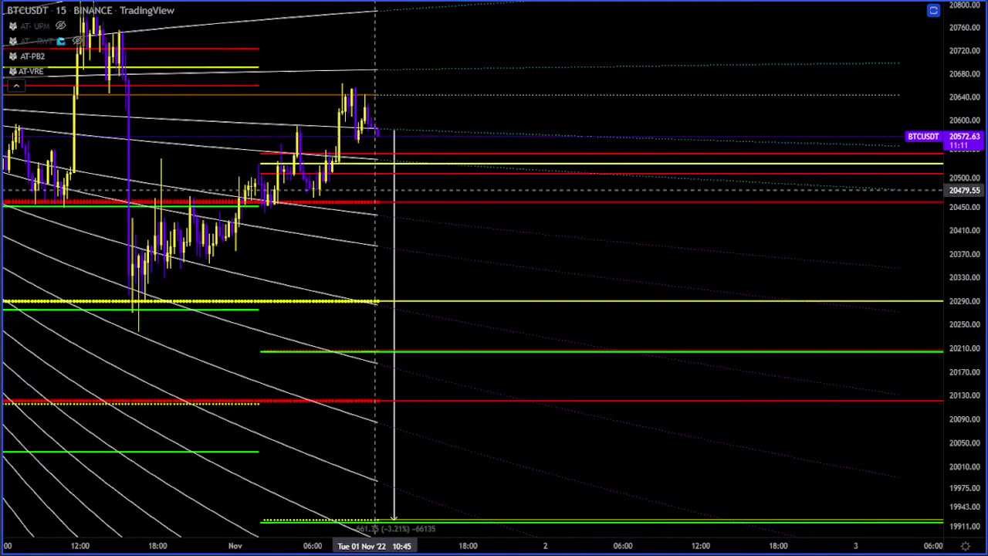
# Mark a price range on the 15-minute DXY chart from the recent low at about 110.844 up to the yellow AT-VRE level near 111.300.
pyautogui.hotkey('ctrl', 'Tab')
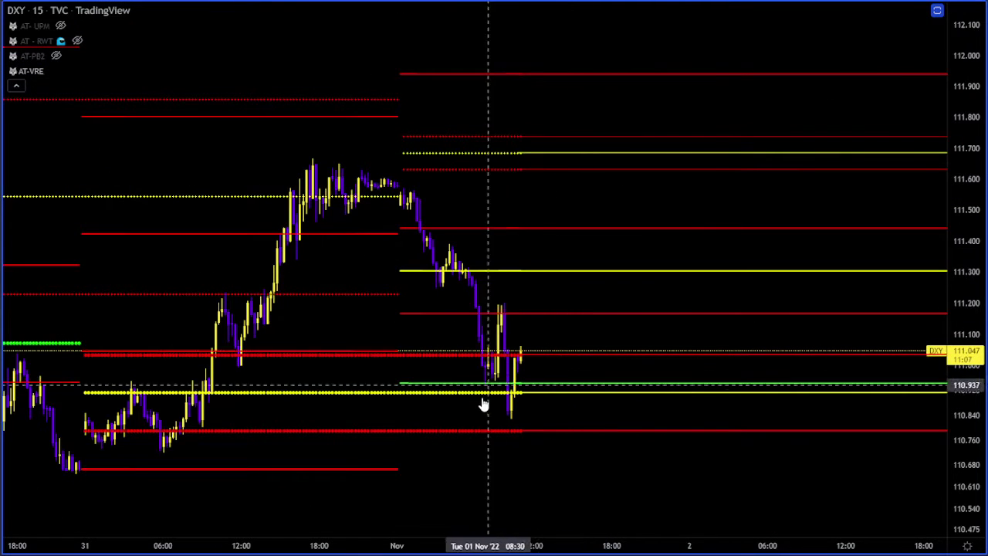
pyautogui.click(1, 166)
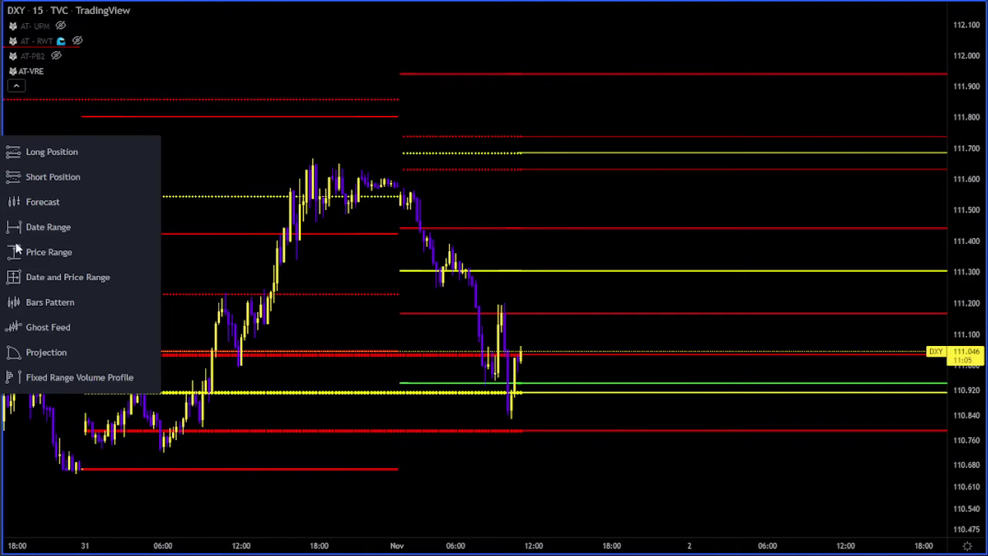
pyautogui.click(52, 252)
pyautogui.click(513, 415)
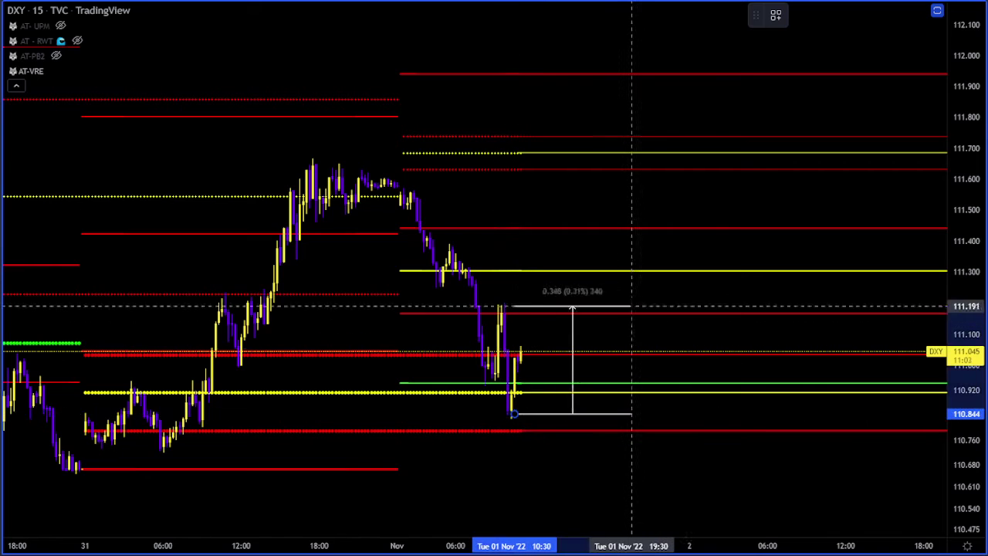
pyautogui.click(624, 270)
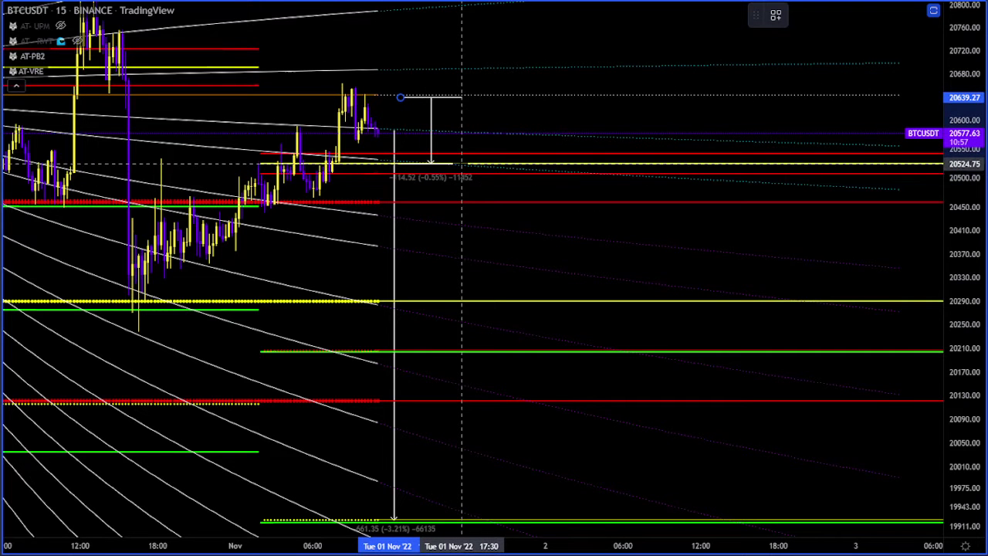
# Measure a BTCUSDT price range from about 20,639 down to about 20,525 on the 15-minute chart and delete it.
pyautogui.click(462, 164)
pyautogui.press('Delete')
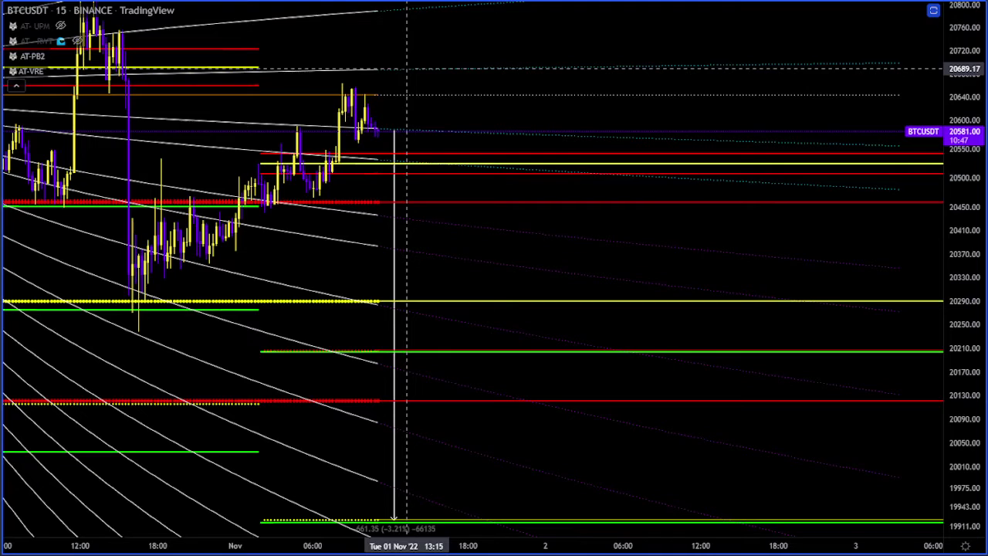
pyautogui.scroll(-2, 539, 129)
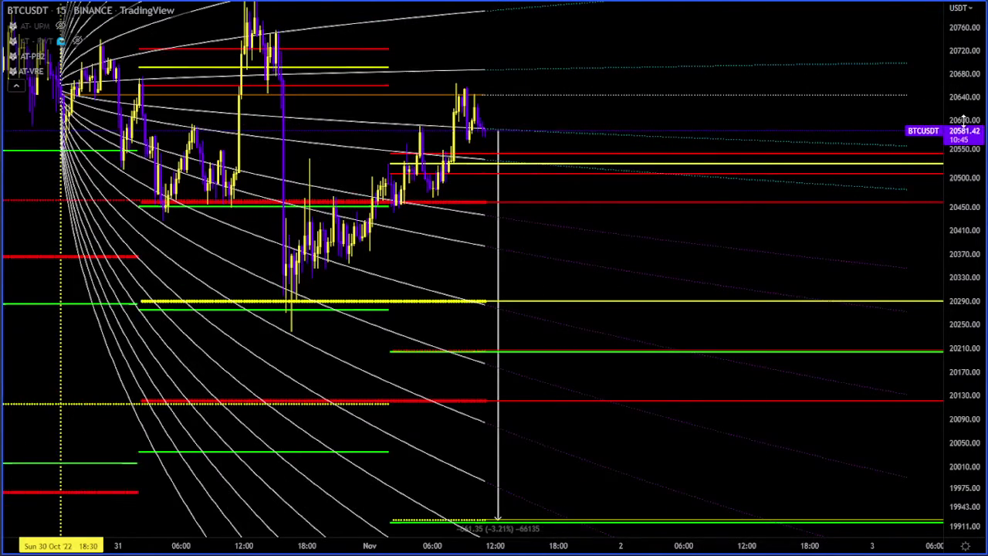
pyautogui.moveTo(964, 121); pyautogui.dragTo(962, 193)
pyautogui.moveTo(595, 64); pyautogui.dragTo(573, 97)
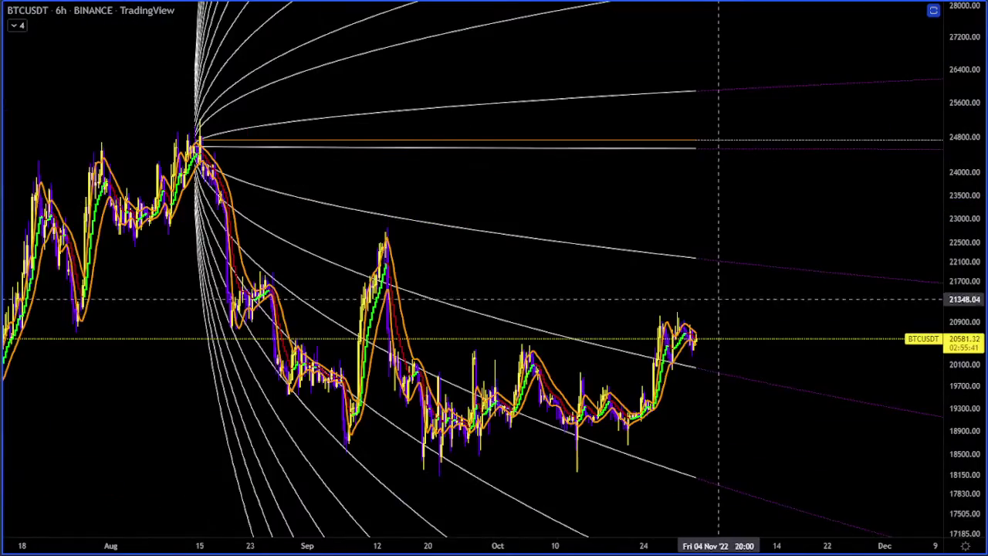
# Examine the latest candles, orange bands and white curves on the 6-hour BTCUSDT chart.
pyautogui.hscroll(3, 904, 388)
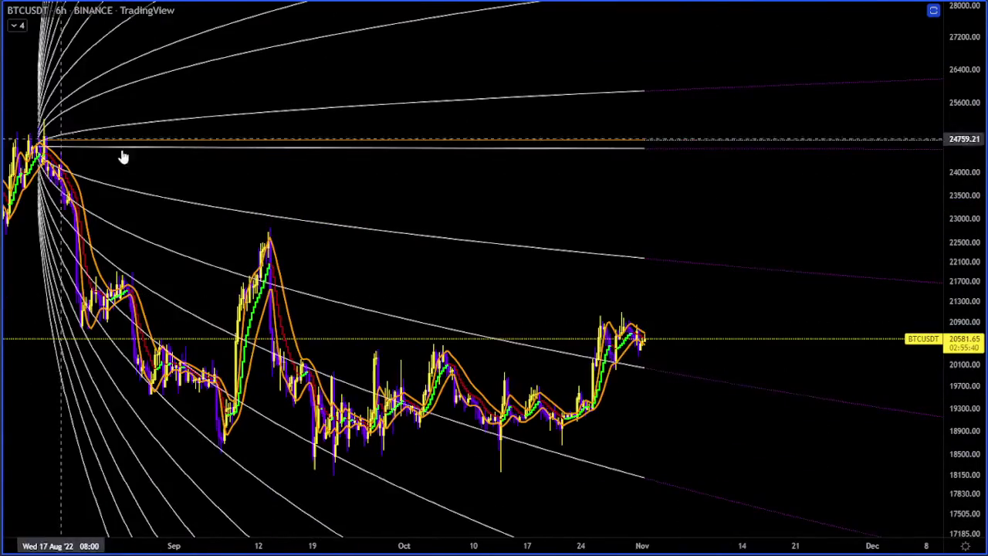
pyautogui.scroll(4, 59, 133)
pyautogui.moveTo(955, 496); pyautogui.dragTo(955, 336)
pyautogui.moveTo(545, 353); pyautogui.dragTo(653, 133)
pyautogui.scroll(5, 414, 296)
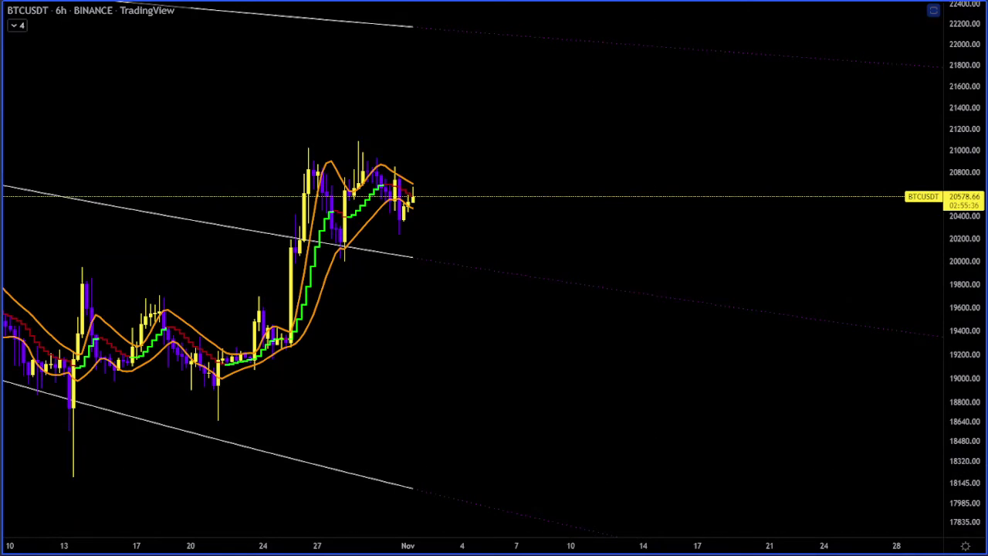
# Restore the multi-chart layout and bring the latest 6-hour BTCUSDT candles into close view in the price chart.
pyautogui.hotkey('alt', 'Return')
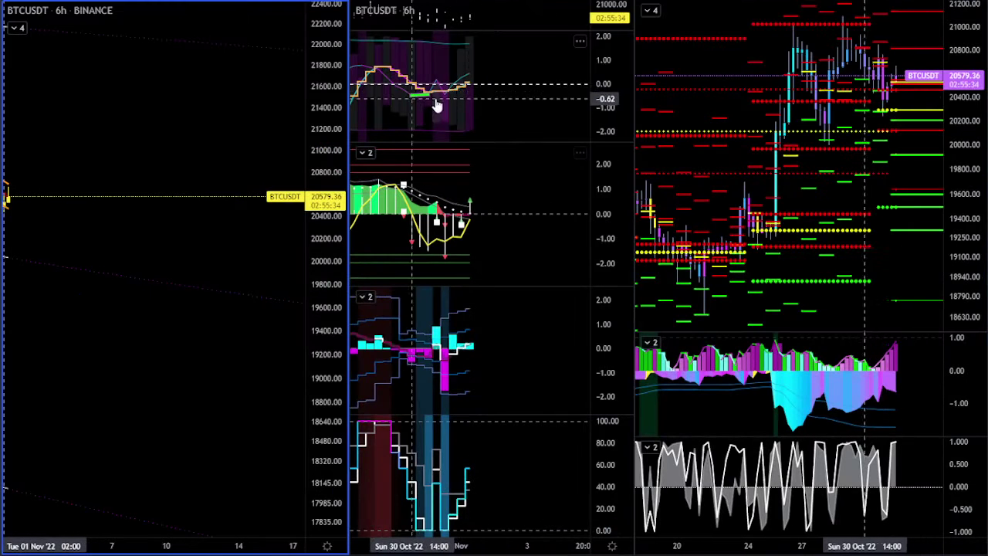
pyautogui.scroll(-4, 193, 248)
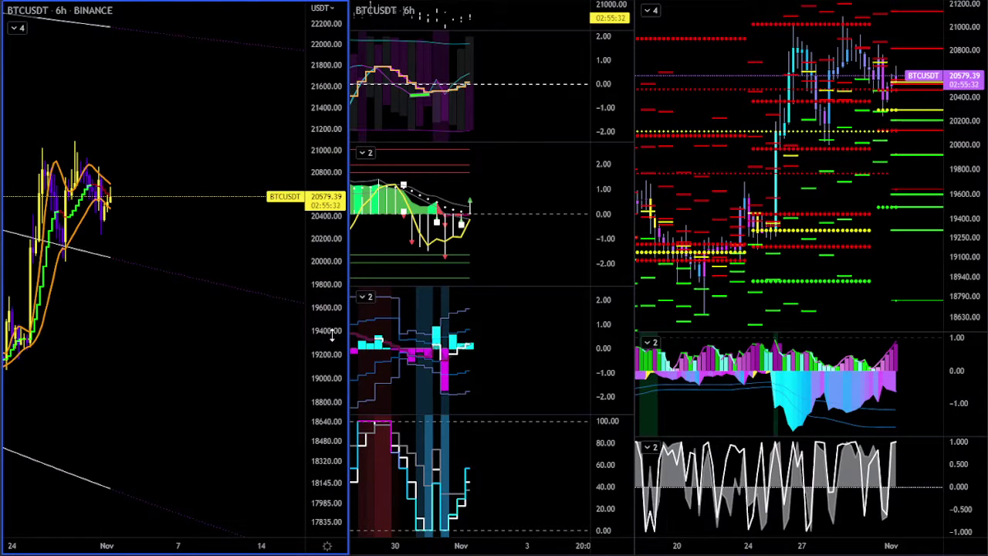
pyautogui.moveTo(334, 336); pyautogui.dragTo(334, 136)
pyautogui.scroll(6, 240, 236)
pyautogui.scroll(3, 201, 248)
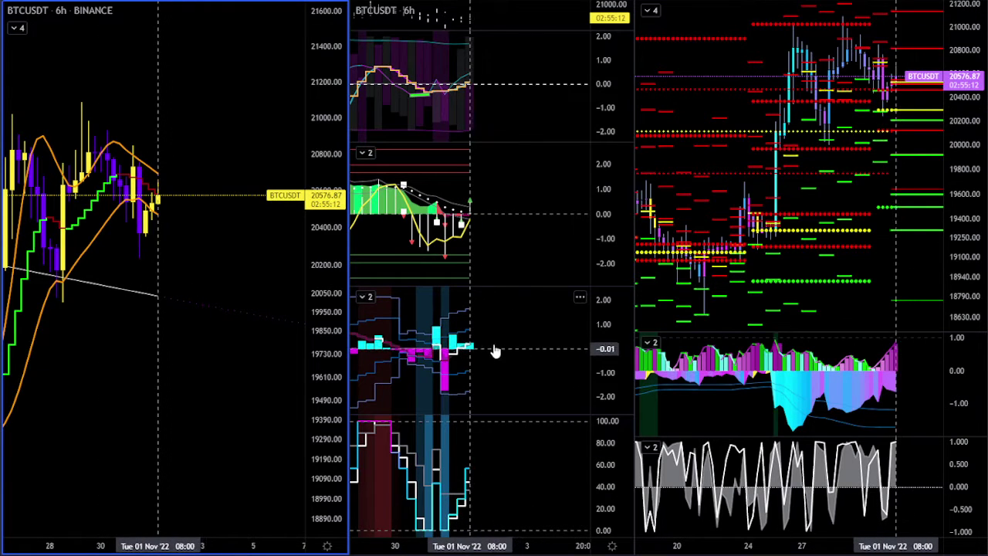
# Examine the 6-hour BTCUSDT bands and curves alongside the oscillator panes and the AT-VRE style levels of the neighbouring charts.
pyautogui.scroll(1, 908, 440)
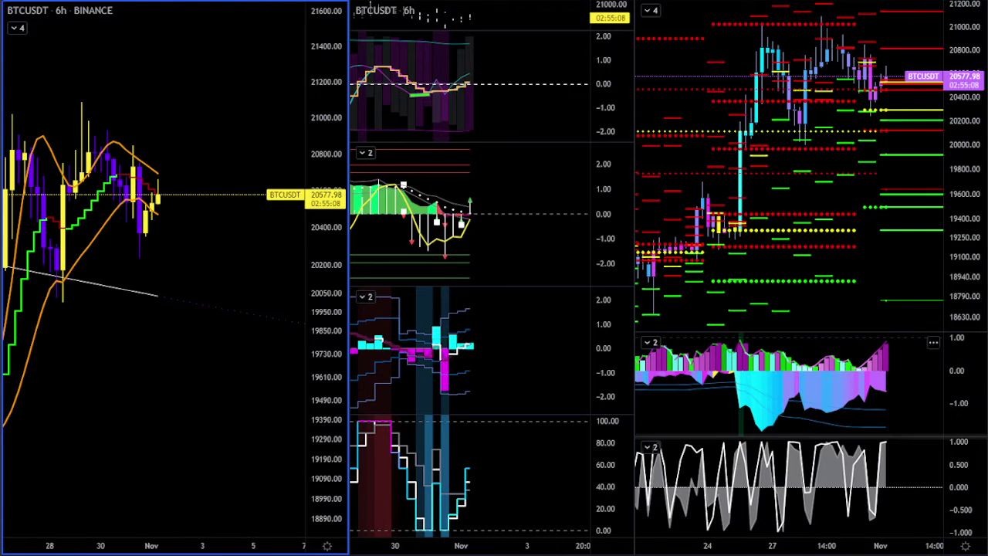
pyautogui.scroll(2, 158, 196)
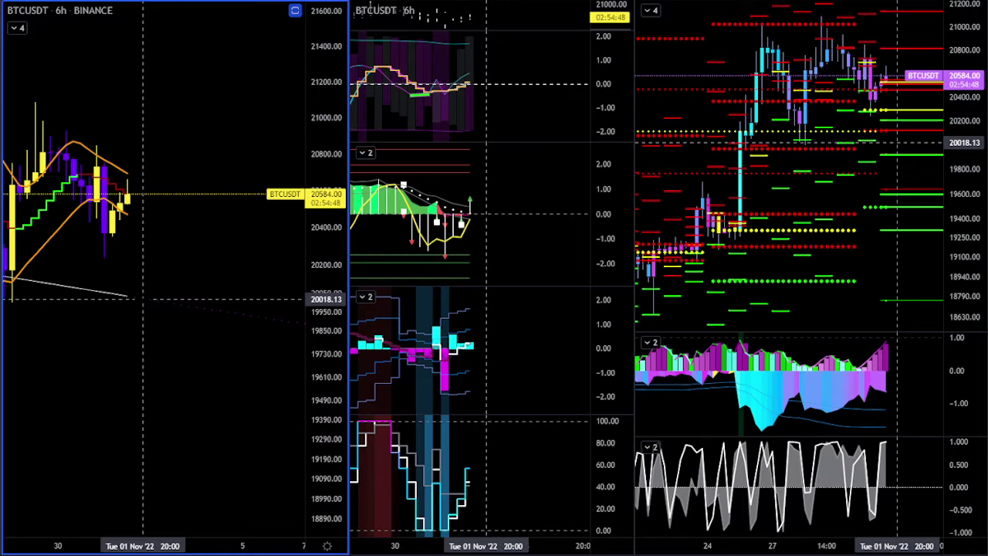
pyautogui.scroll(2, 143, 299)
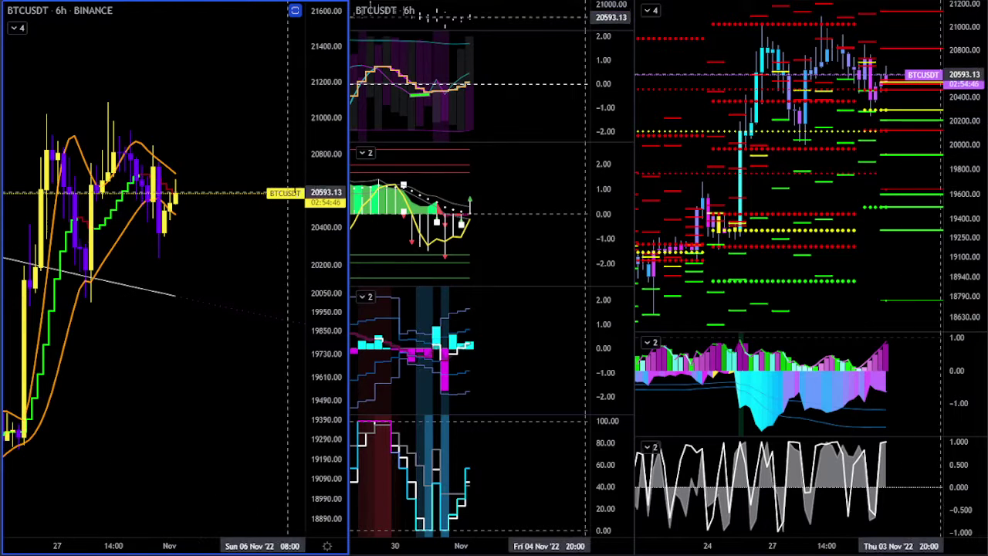
pyautogui.moveTo(330, 103); pyautogui.dragTo(330, 131)
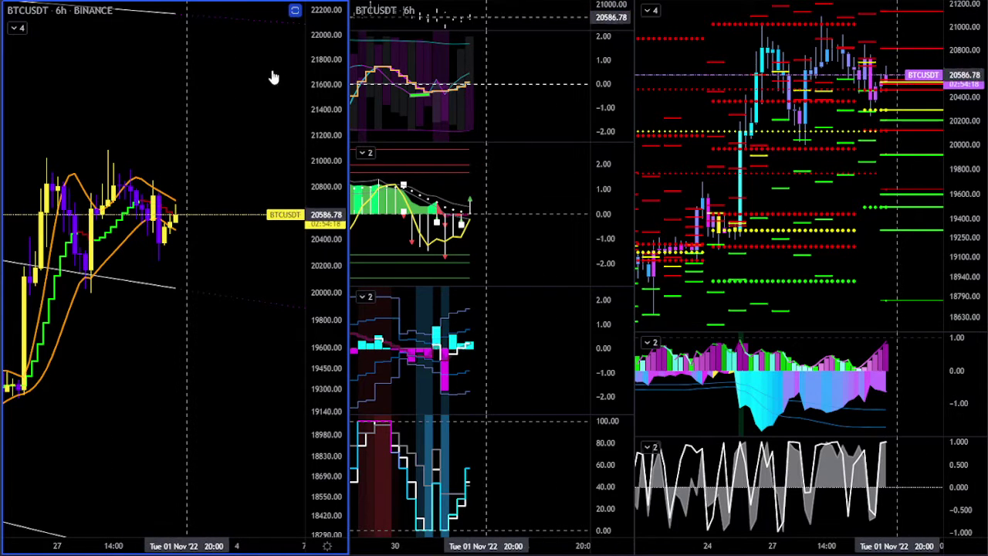
pyautogui.moveTo(332, 67); pyautogui.dragTo(331, 113)
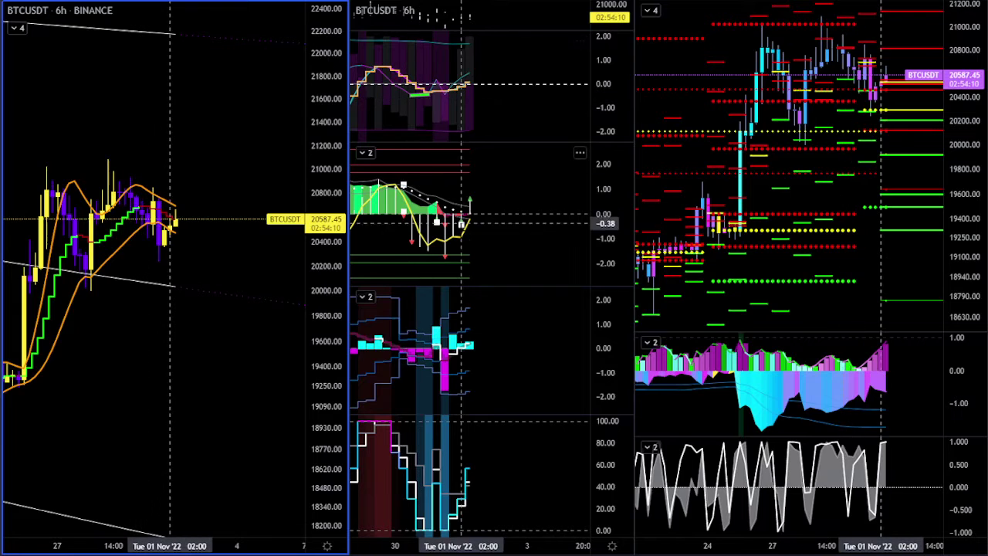
# Examine the 6-hour BTCUSDT oscillator panes over late October 2022 against the most recent readings.
pyautogui.scroll(-5, 461, 214)
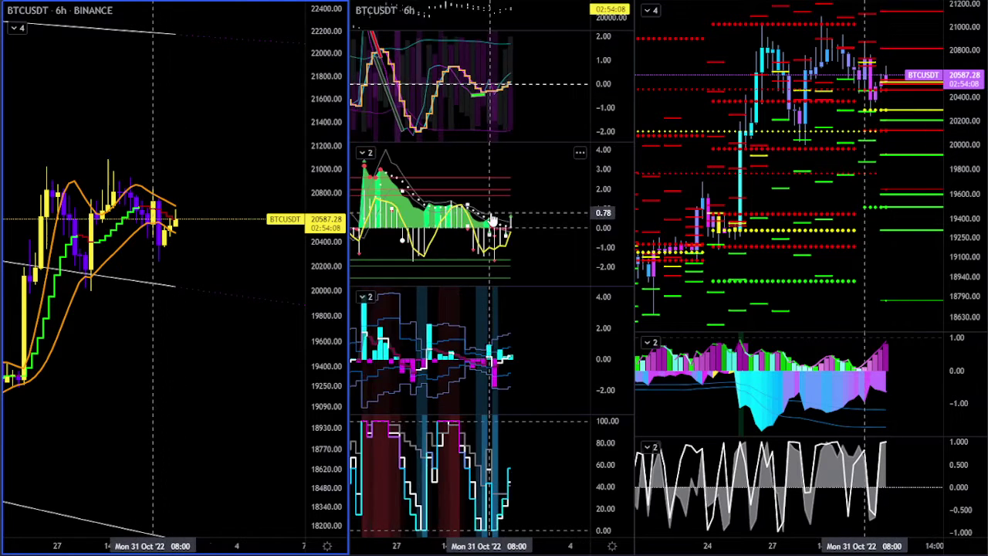
pyautogui.scroll(-3, 516, 237)
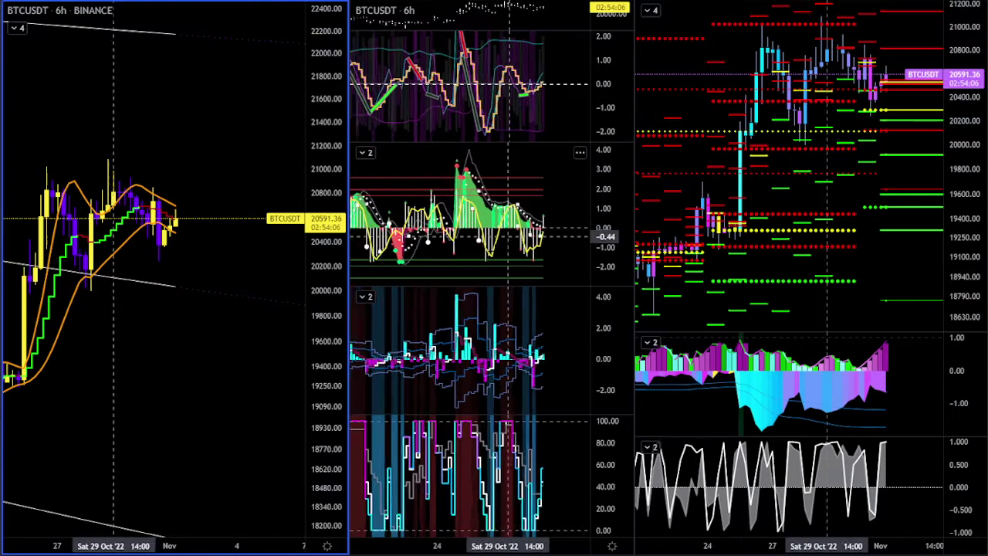
pyautogui.scroll(3, 542, 233)
pyautogui.scroll(3, 387, 240)
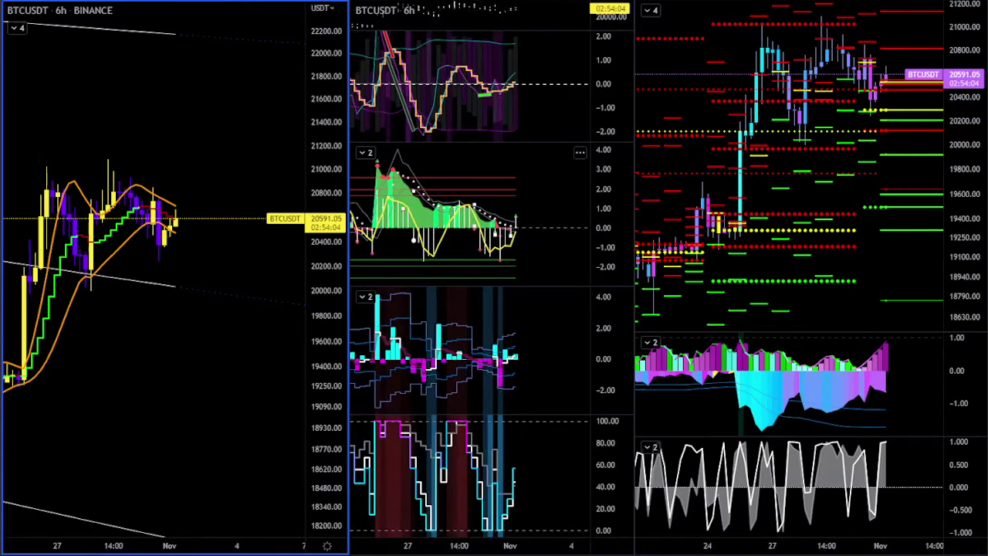
pyautogui.moveTo(595, 186); pyautogui.dragTo(594, 105)
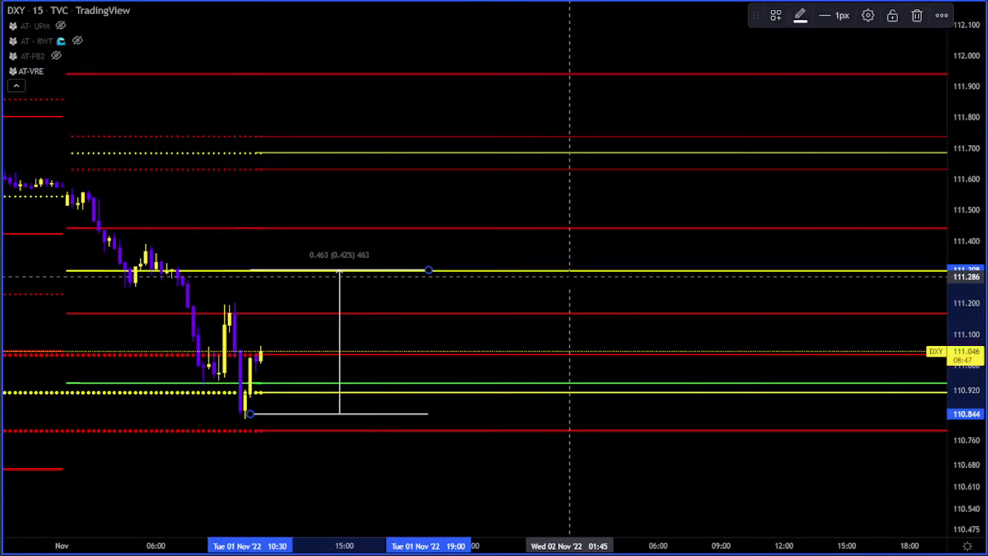
# Examine the DXY price range from 110.844 to 111.308 against the AT-VRE levels and earlier candles on the 15-minute chart.
pyautogui.moveTo(570, 274); pyautogui.dragTo(809, 274)
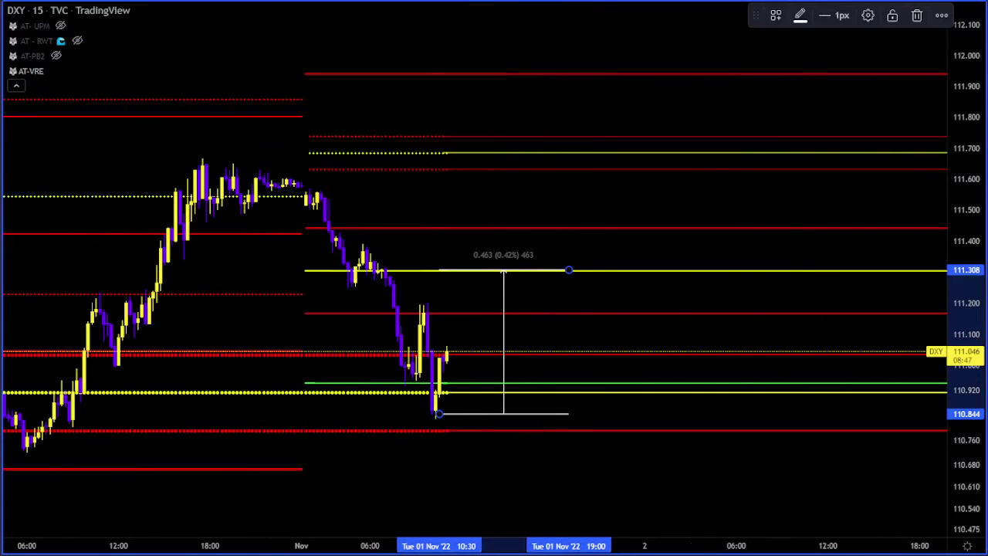
pyautogui.moveTo(979, 208); pyautogui.dragTo(940, 280)
pyautogui.moveTo(494, 423); pyautogui.dragTo(481, 396)
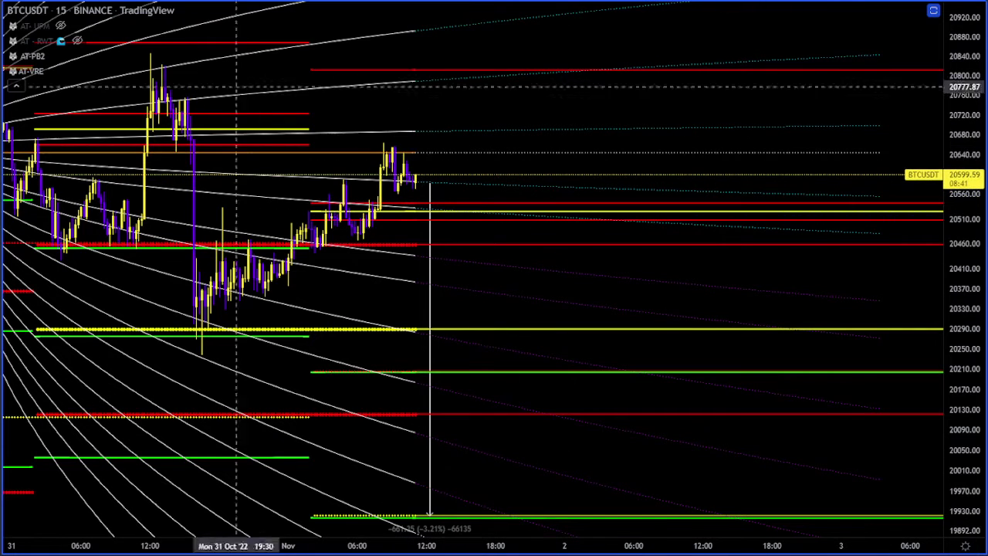
# Show the AT-RWT indicator on the 15-minute BTCUSDT chart and bring the latest candles into closer view.
pyautogui.click(62, 40)
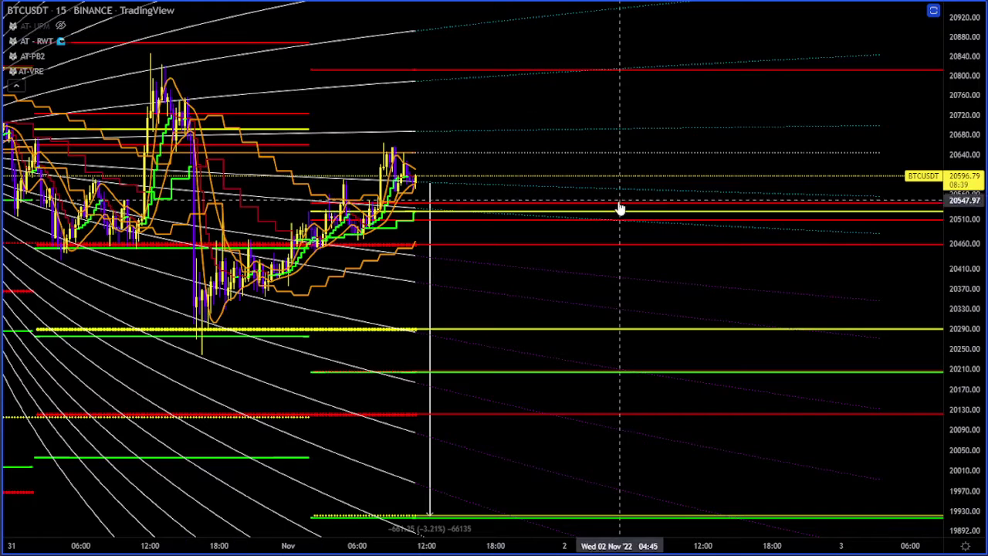
pyautogui.scroll(1, 617, 463)
pyautogui.moveTo(972, 368); pyautogui.dragTo(973, 317)
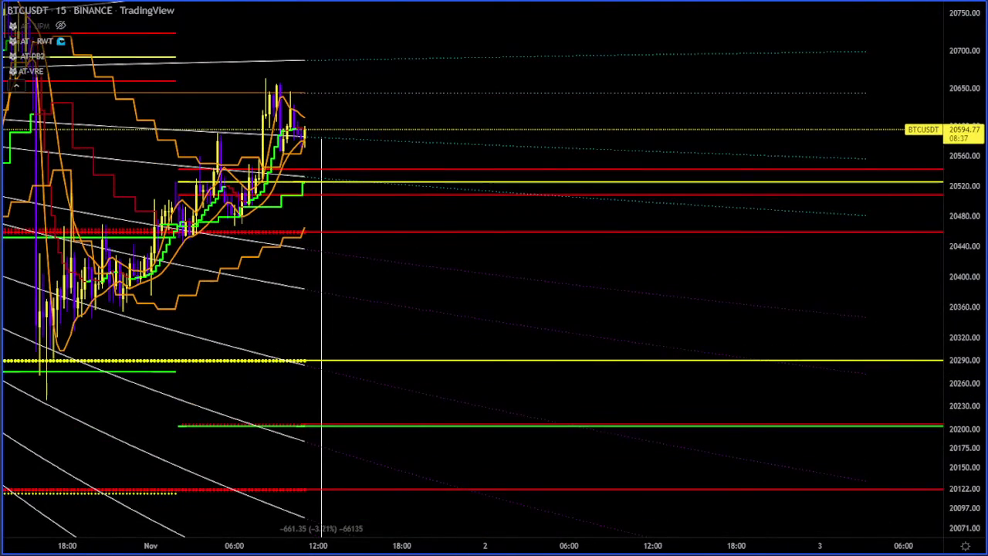
# Restore the multi-chart layout with the latest 15-minute BTCUSDT candles in close view, and restore the oscillator panes under the neighbouring price-level chart.
pyautogui.hotkey('alt', 'Return')
pyautogui.moveTo(195, 115); pyautogui.dragTo(253, 117)
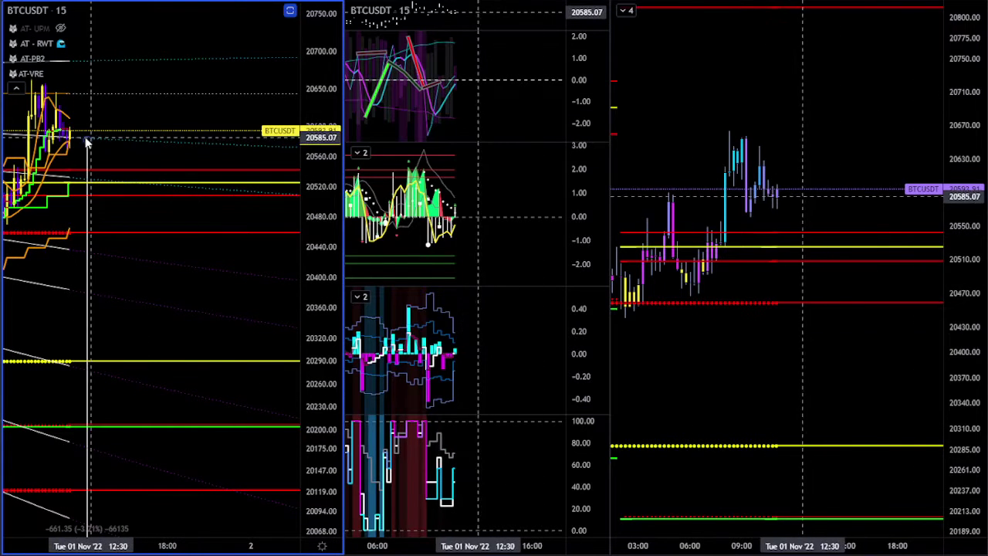
pyautogui.moveTo(333, 167); pyautogui.dragTo(332, 92)
pyautogui.scroll(3, 95, 176)
pyautogui.moveTo(96, 80); pyautogui.dragTo(259, 193)
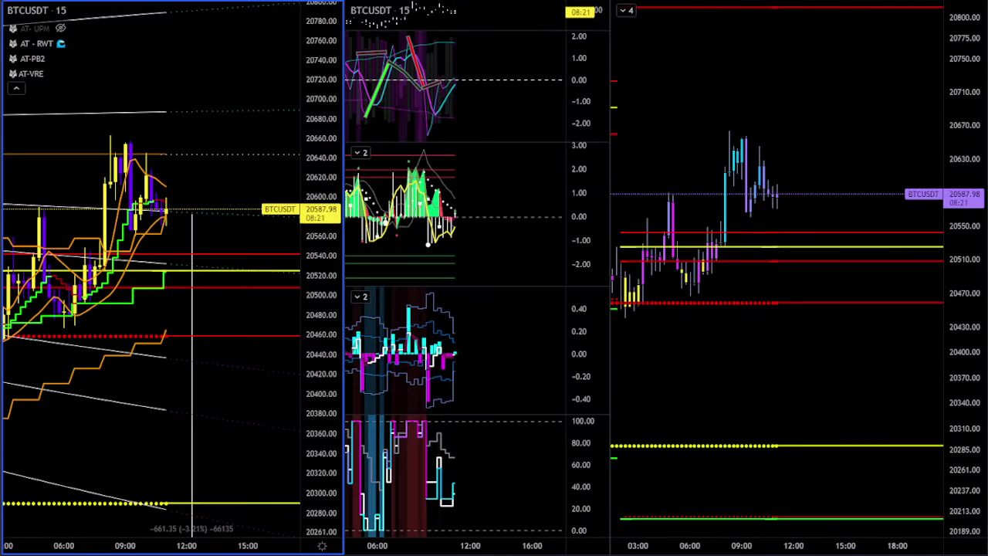
pyautogui.doubleClick(816, 378)
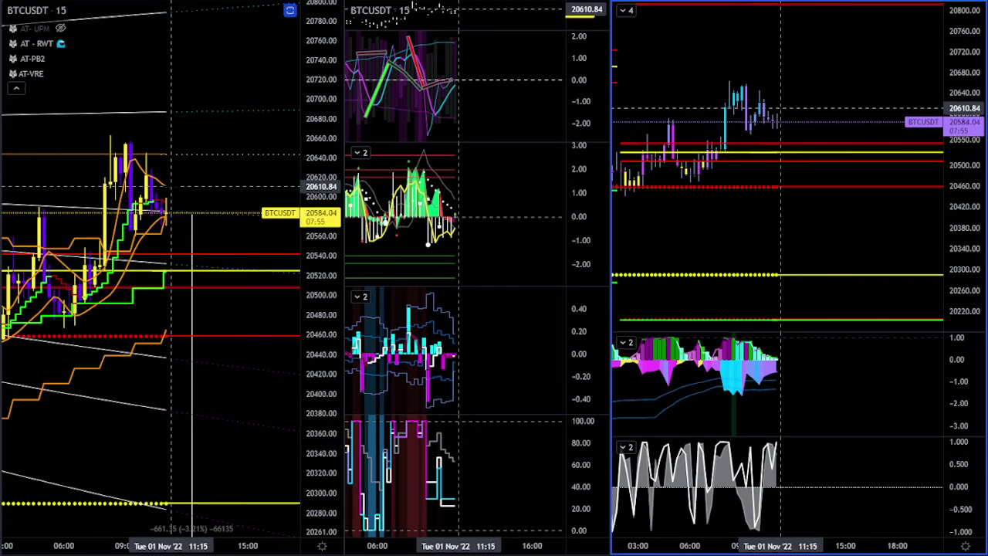
# Examine the latest 15-minute BTCUSDT candles against the AT-RWT bands, AT-PB2 curves and AT-VRE levels, both close up and over the wider price range.
pyautogui.scroll(3, 224, 186)
pyautogui.click(271, 181)
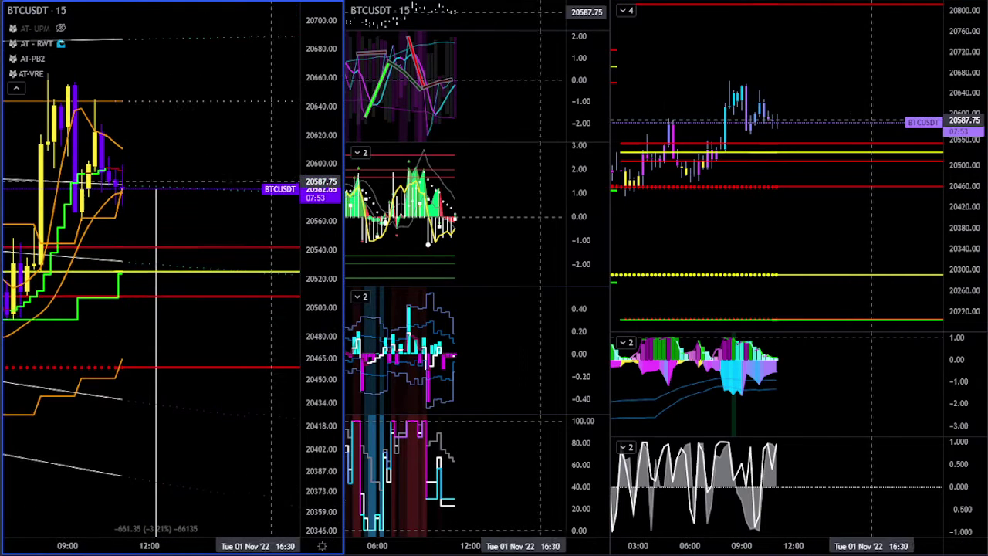
pyautogui.scroll(4, 259, 178)
pyautogui.moveTo(169, 157); pyautogui.dragTo(283, 91)
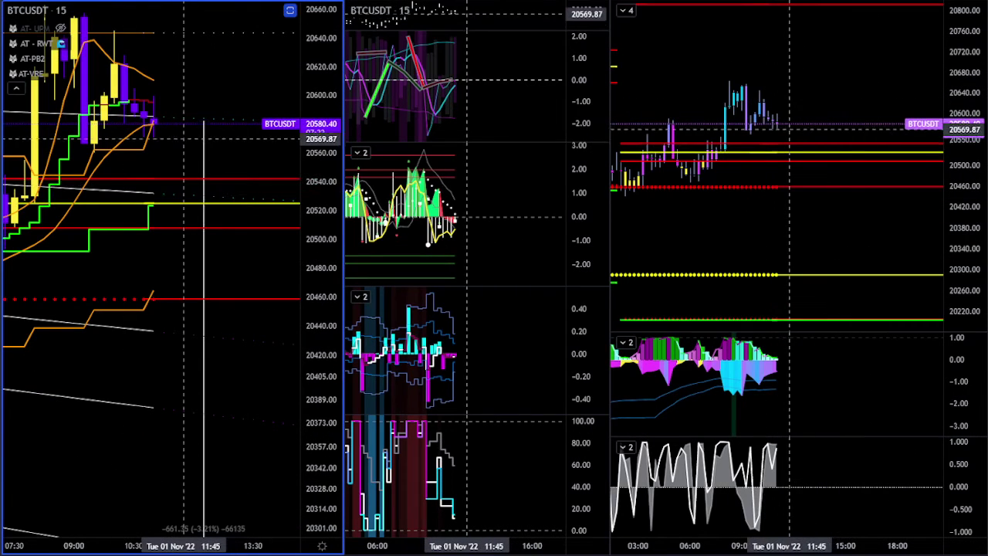
pyautogui.moveTo(328, 283); pyautogui.dragTo(326, 78)
pyautogui.moveTo(254, 104); pyautogui.dragTo(234, 222)
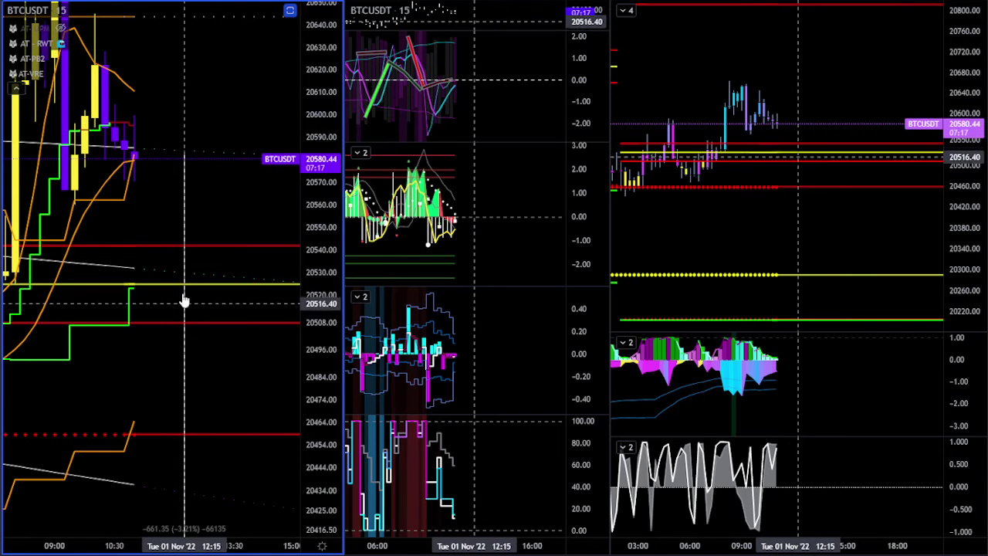
pyautogui.moveTo(318, 146); pyautogui.dragTo(316, 170)
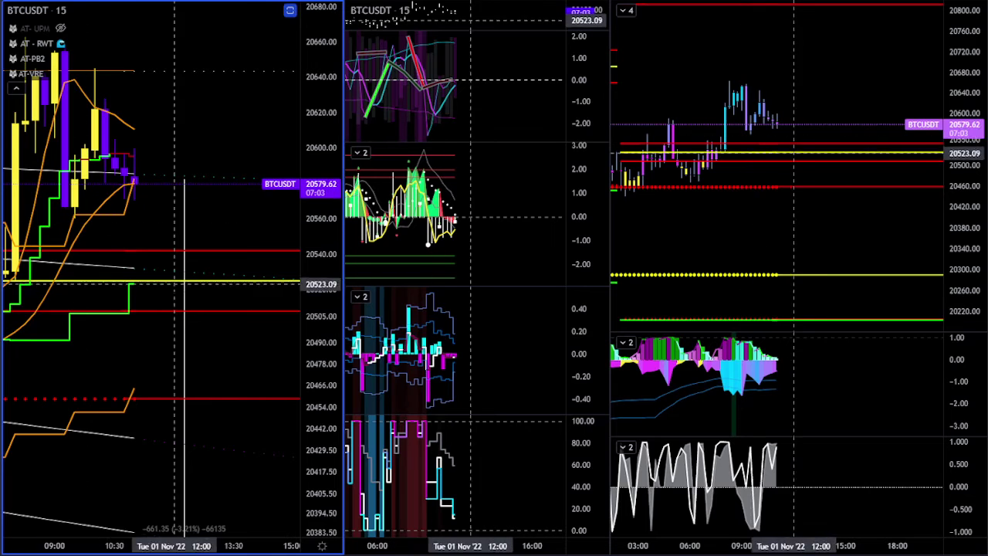
pyautogui.moveTo(315, 164); pyautogui.dragTo(355, 362)
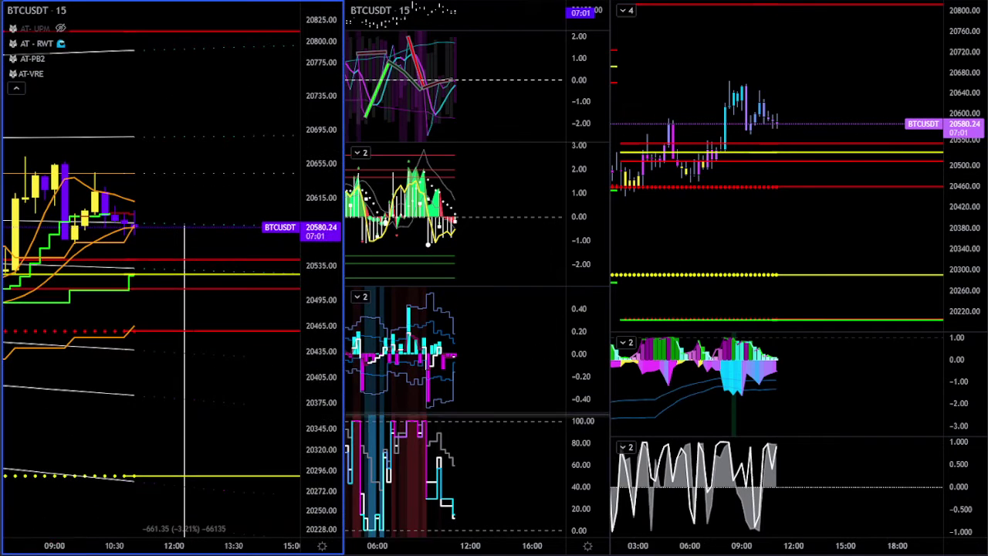
pyautogui.scroll(-5, 185, 436)
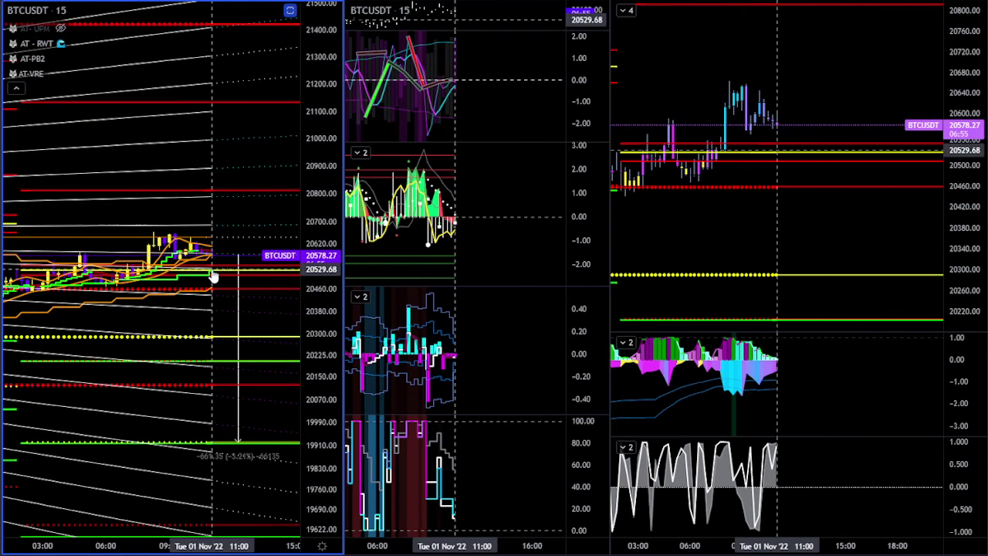
pyautogui.moveTo(317, 450); pyautogui.dragTo(317, 4)
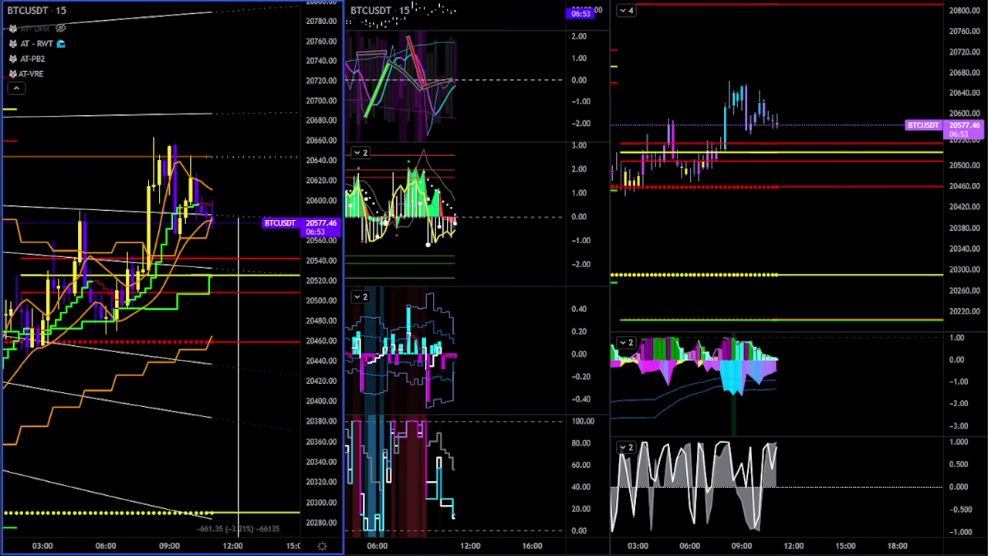